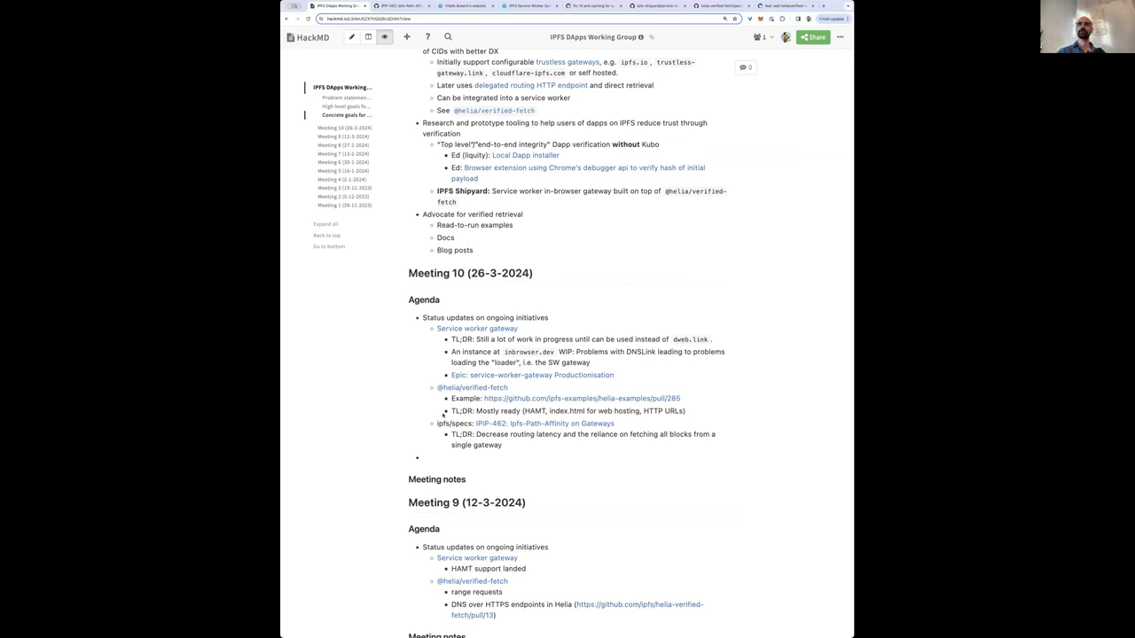
# Step: Review the description and change checklist of the helia pull request "feat: add cache control to IPNS" #473
pyautogui.click(356, 40)
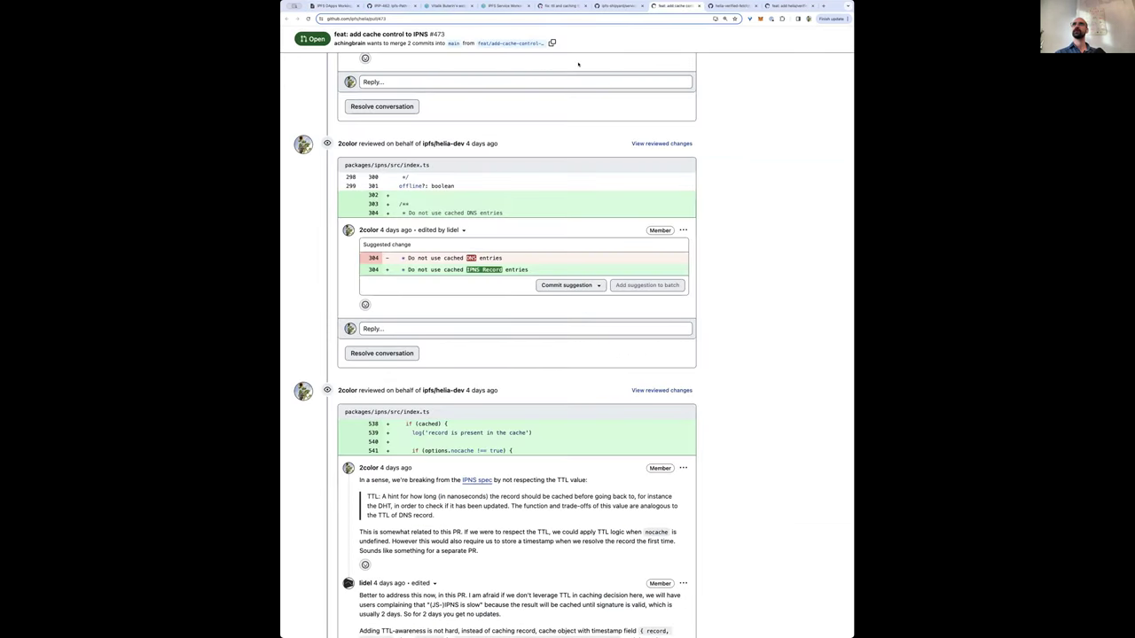
pyautogui.scroll(15, 578, 64)
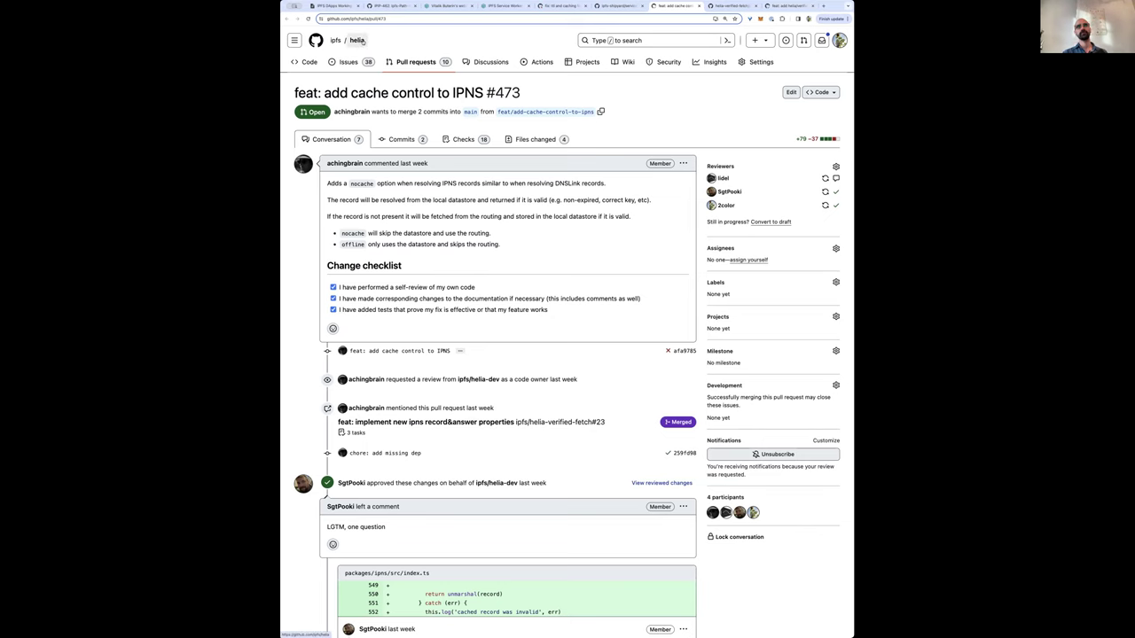
pyautogui.scroll(-1, 380, 160)
pyautogui.scroll(-1, 379, 160)
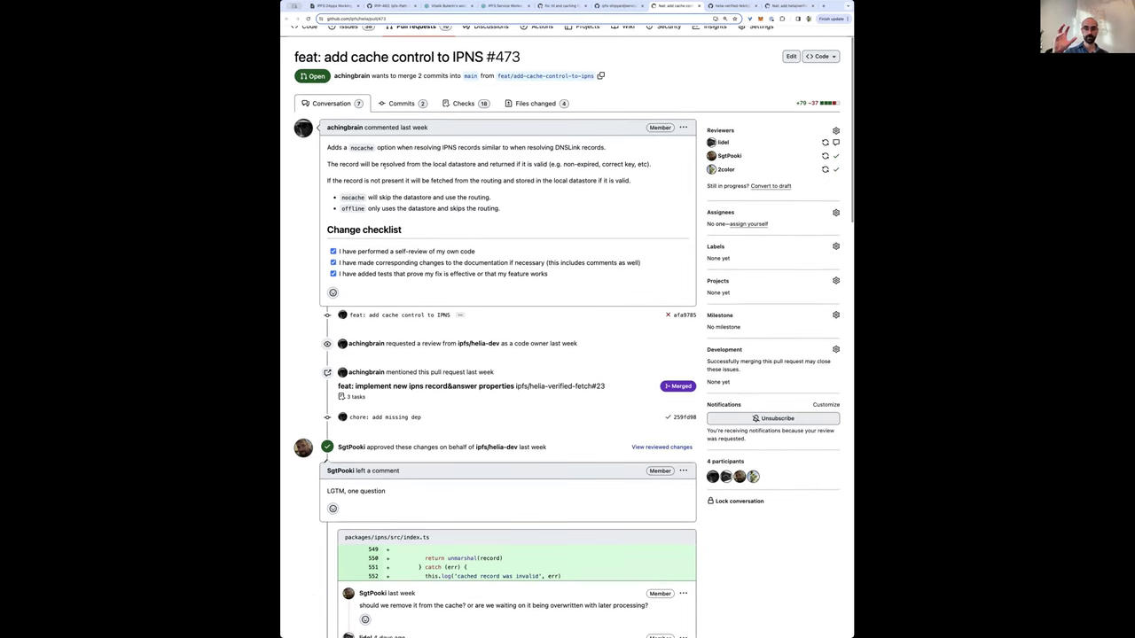
pyautogui.scroll(2, 383, 165)
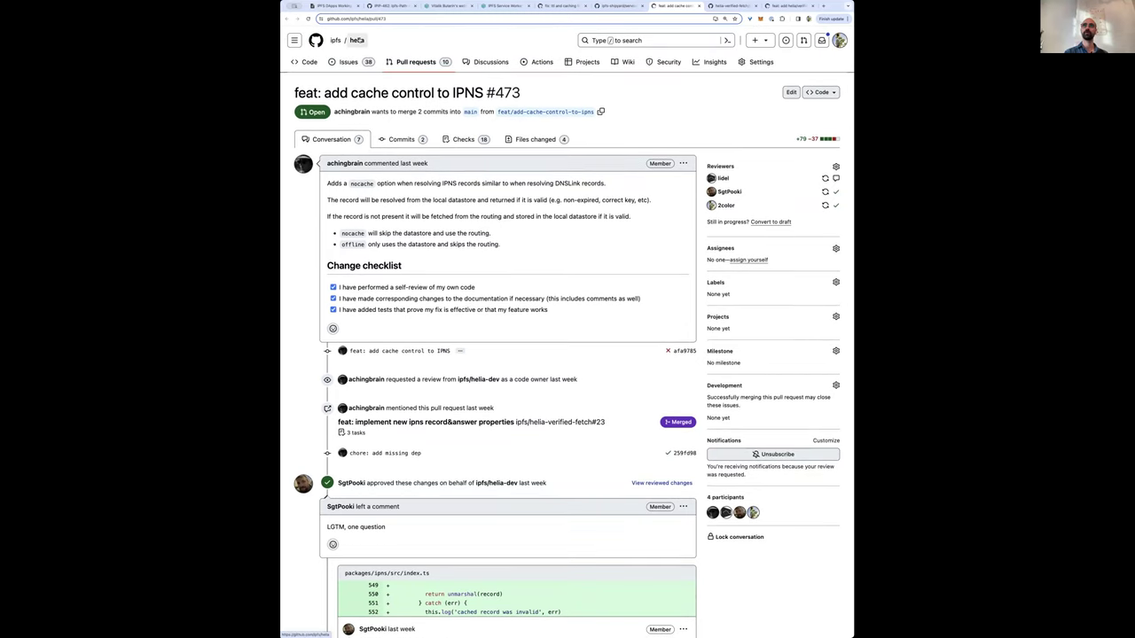
# Step: Open the source file packages/ipns/src/index.ts on the main branch of the helia repository
pyautogui.press('super+bracketleft')
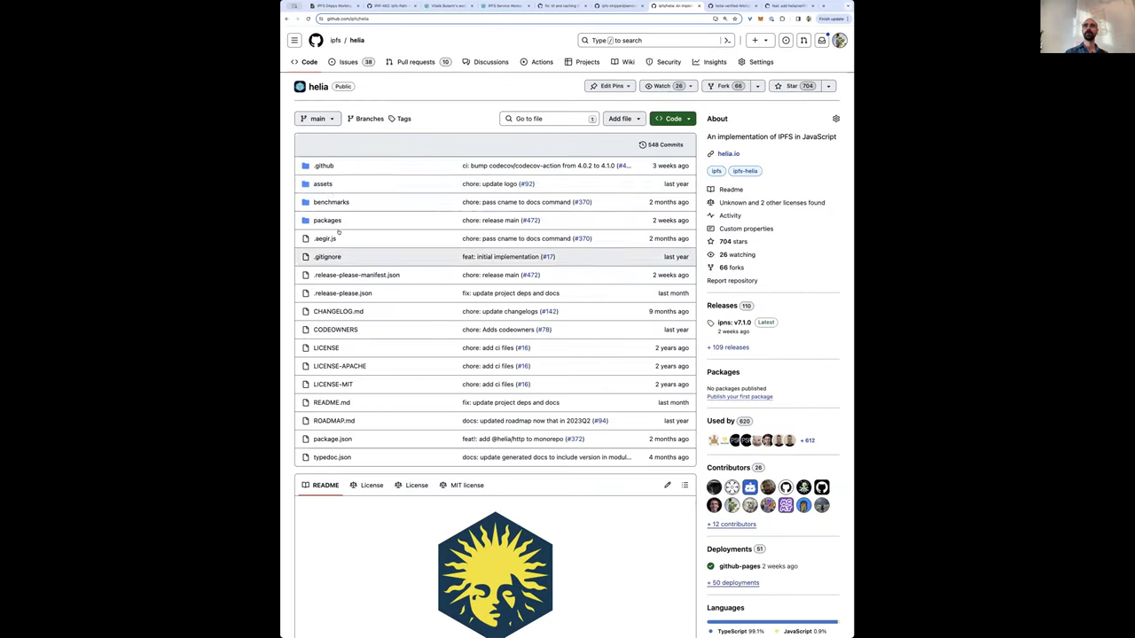
pyautogui.click(326, 221)
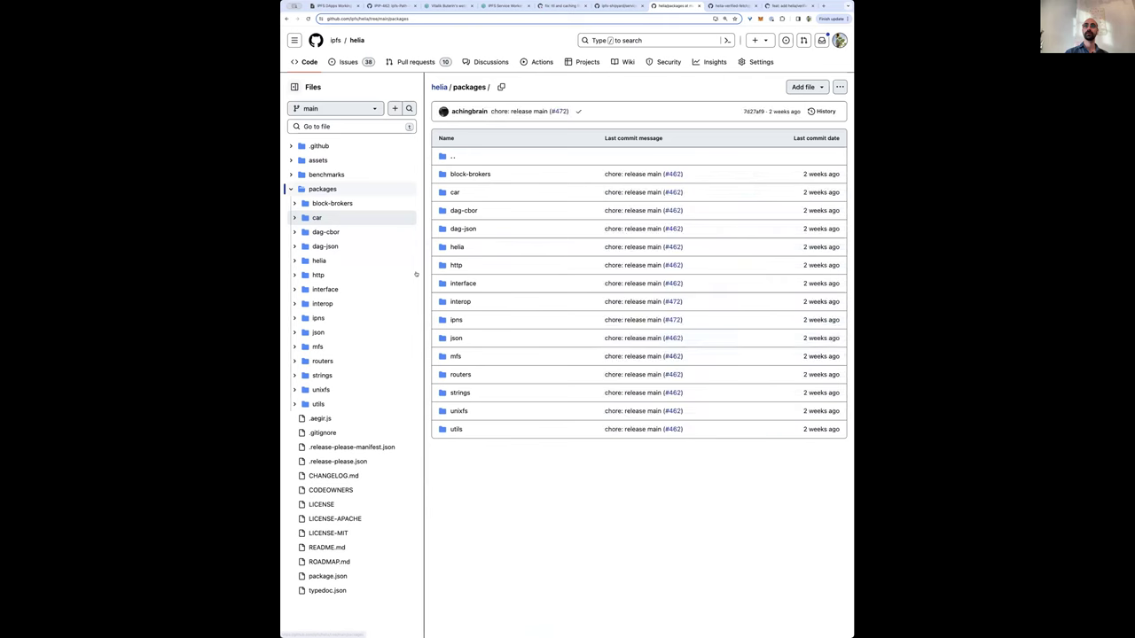
pyautogui.click(456, 320)
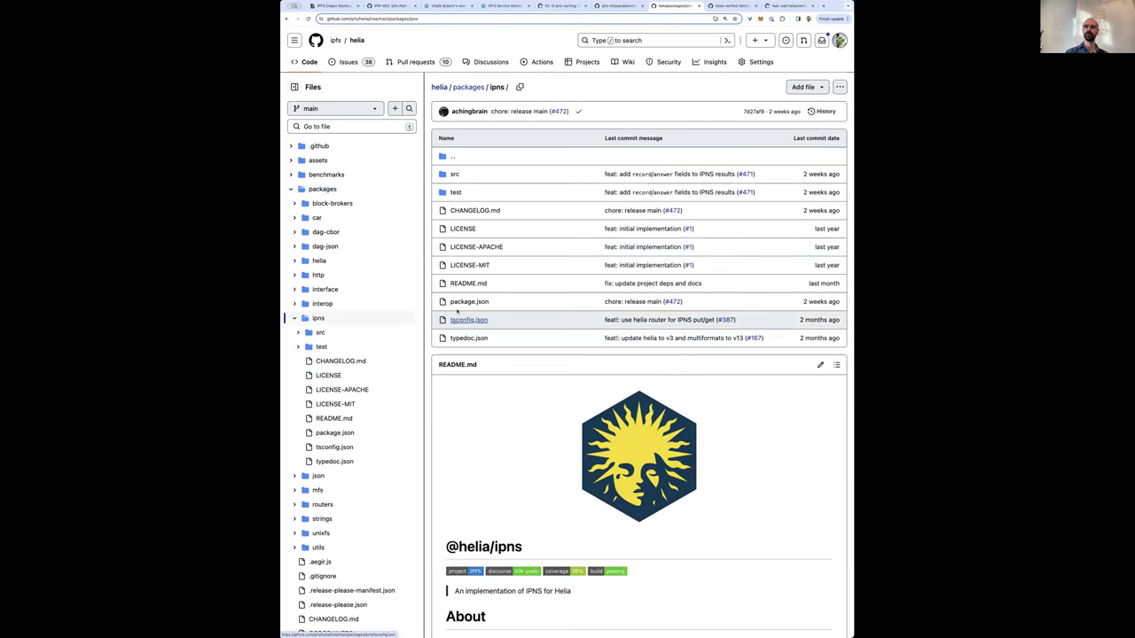
pyautogui.click(456, 174)
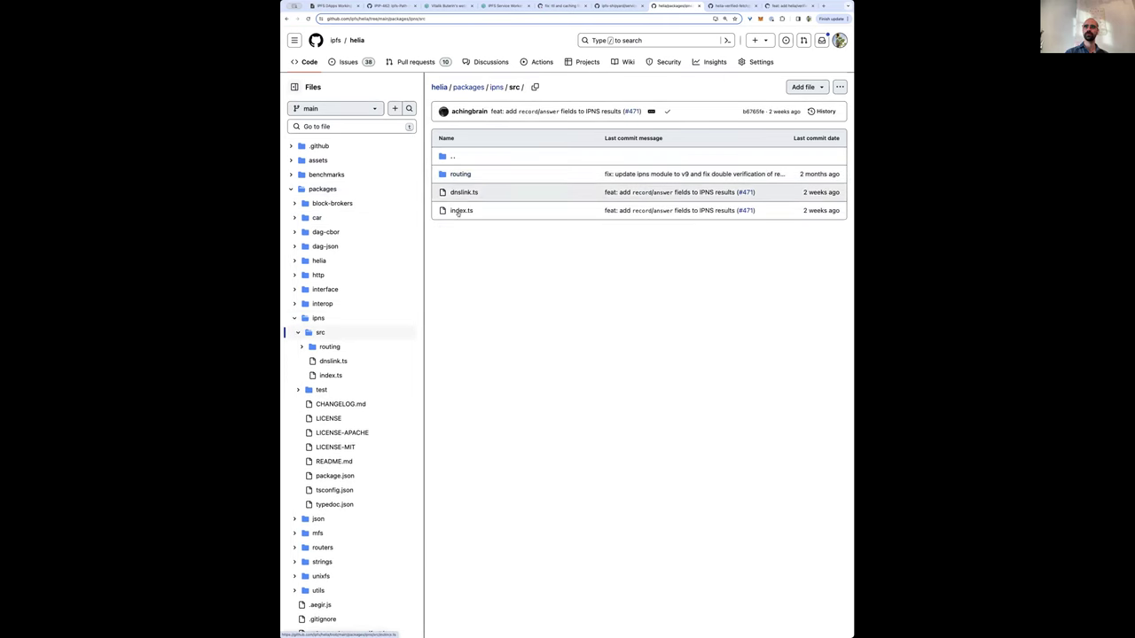
pyautogui.click(461, 211)
# Step: Locate the ResolveDNSLinkOptions interface in index.ts and look up the definition of its nocache field
pyautogui.scroll(-20, 569, 362)
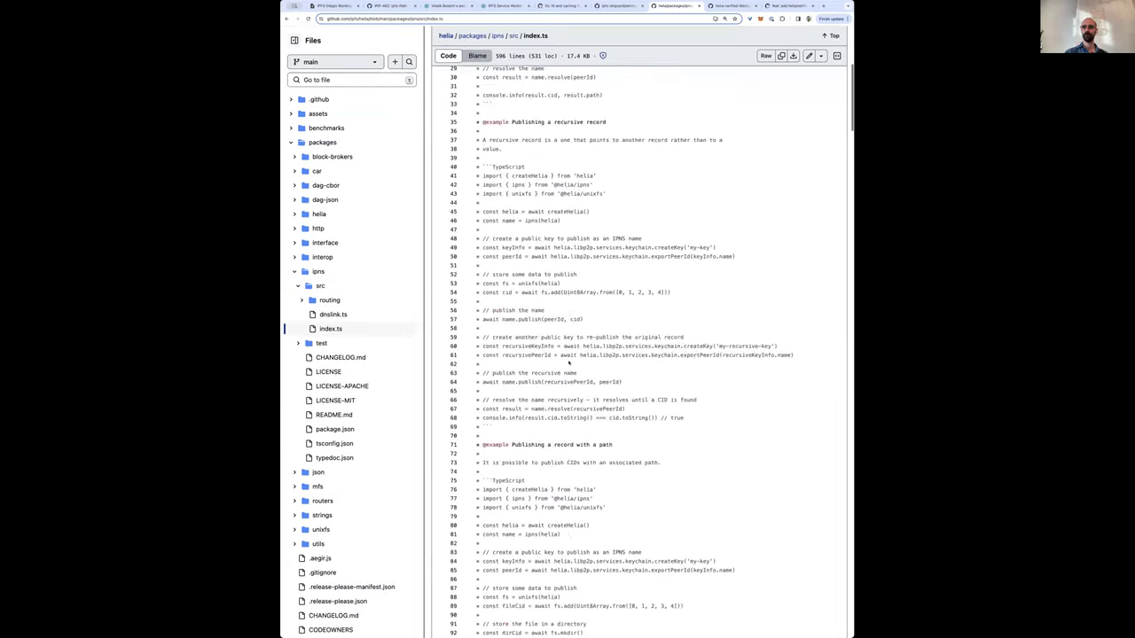
pyautogui.scroll(-20, 568, 362)
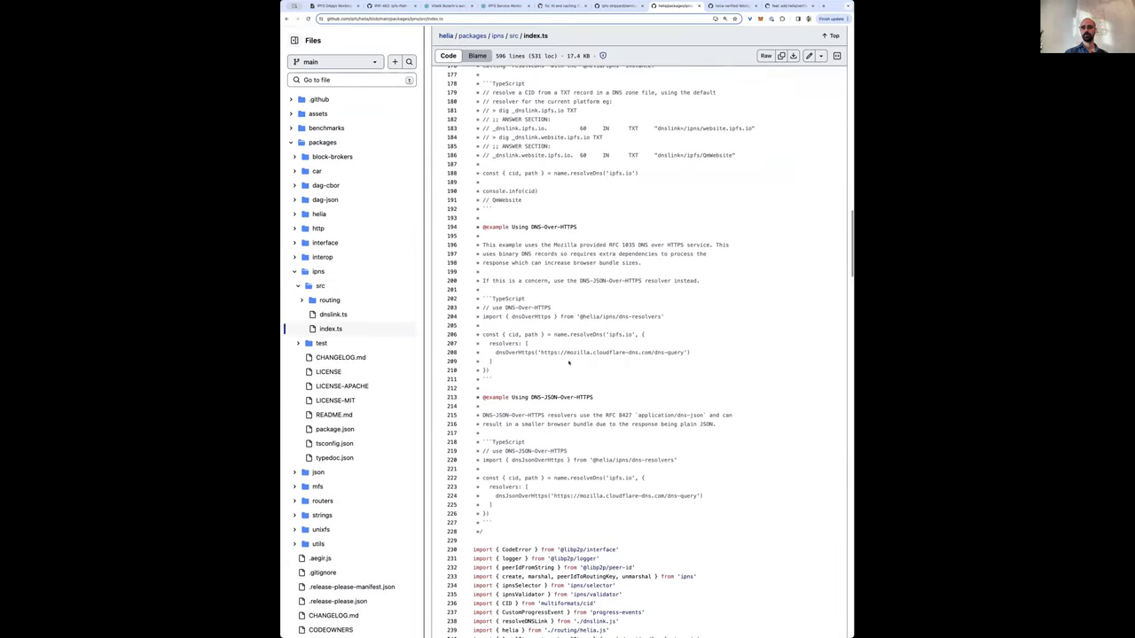
pyautogui.scroll(-5, 569, 362)
pyautogui.scroll(-15, 568, 361)
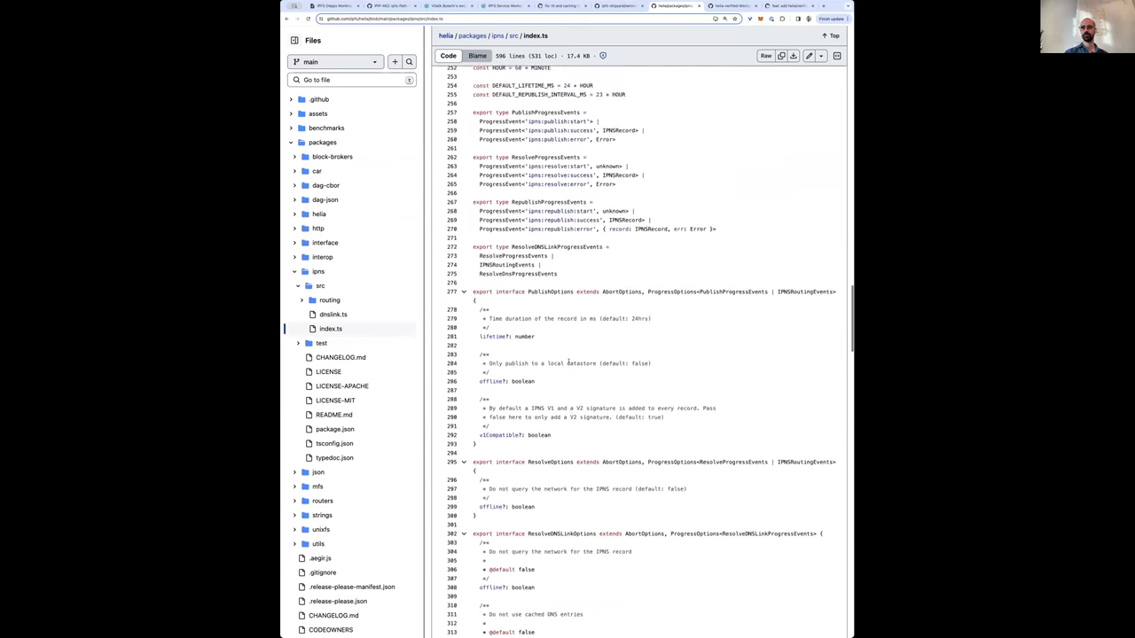
pyautogui.scroll(-1, 569, 362)
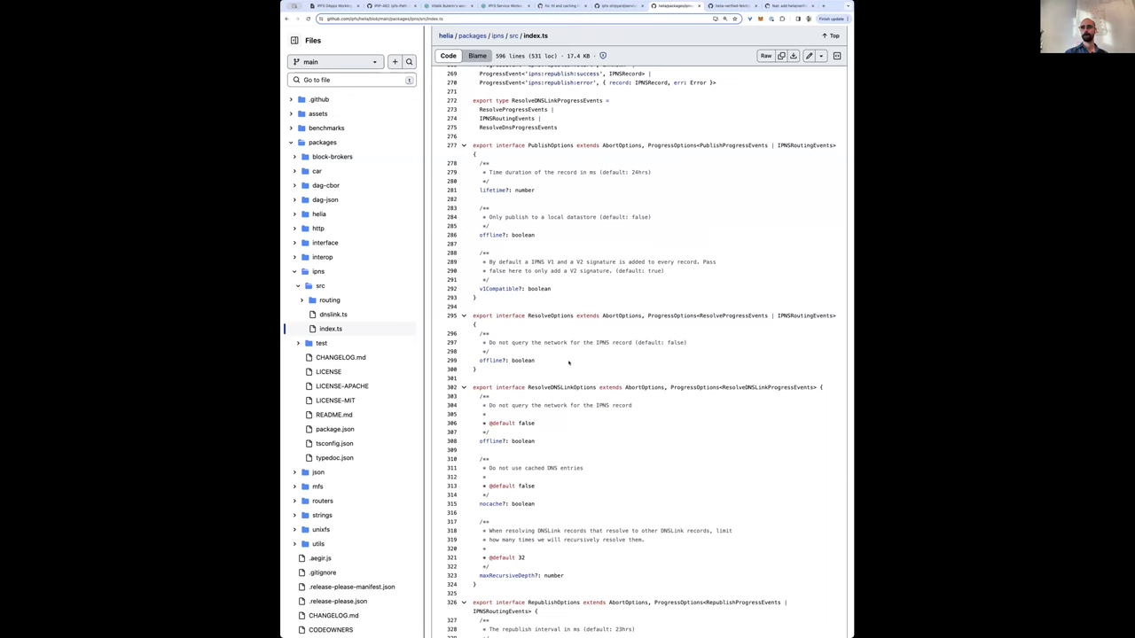
pyautogui.scroll(-3, 569, 362)
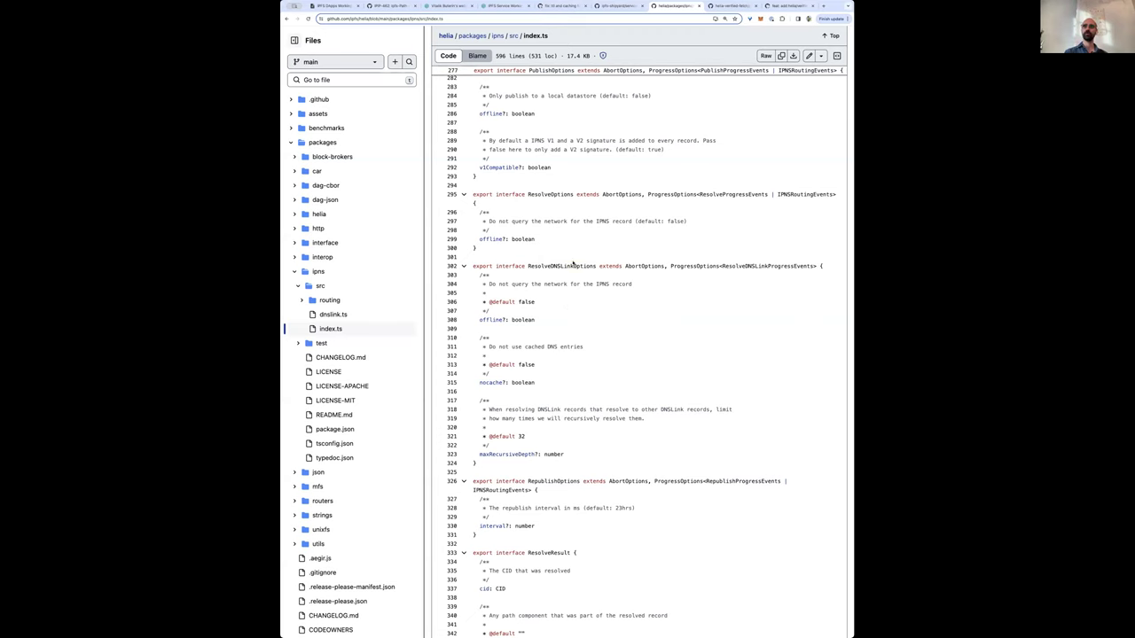
pyautogui.click(494, 382)
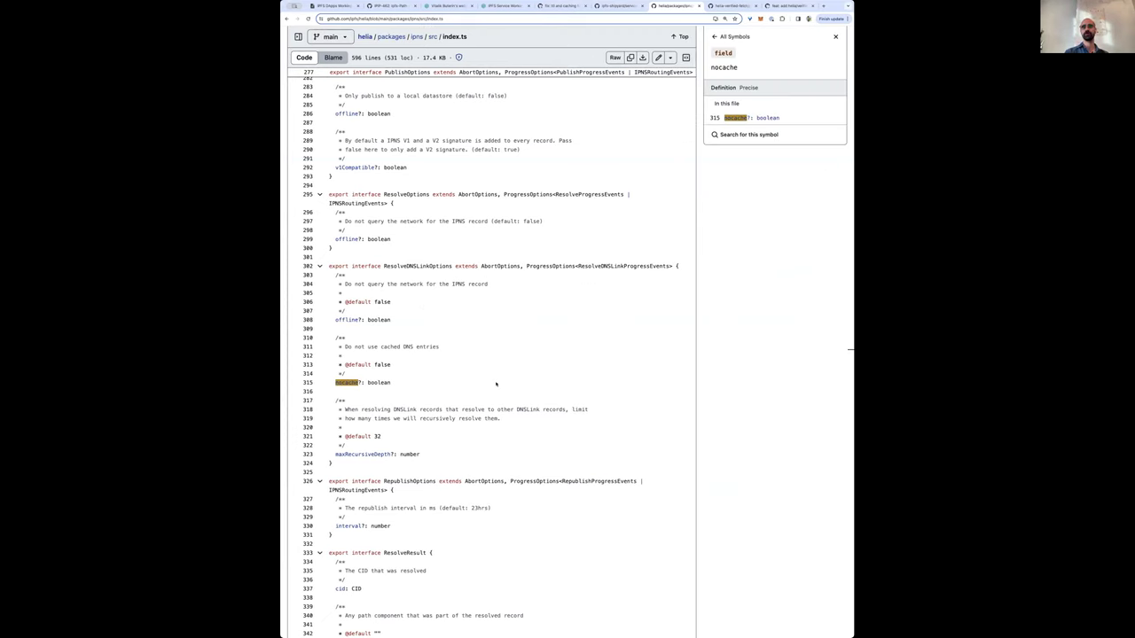
# Step: Search index.ts for nocache and examine the resolve and resolveDNSLink methods of the DefaultIPNS class
pyautogui.hotkey('ctrl', 'f')
pyautogui.scroll(-5, 496, 384)
pyautogui.press('Escape')
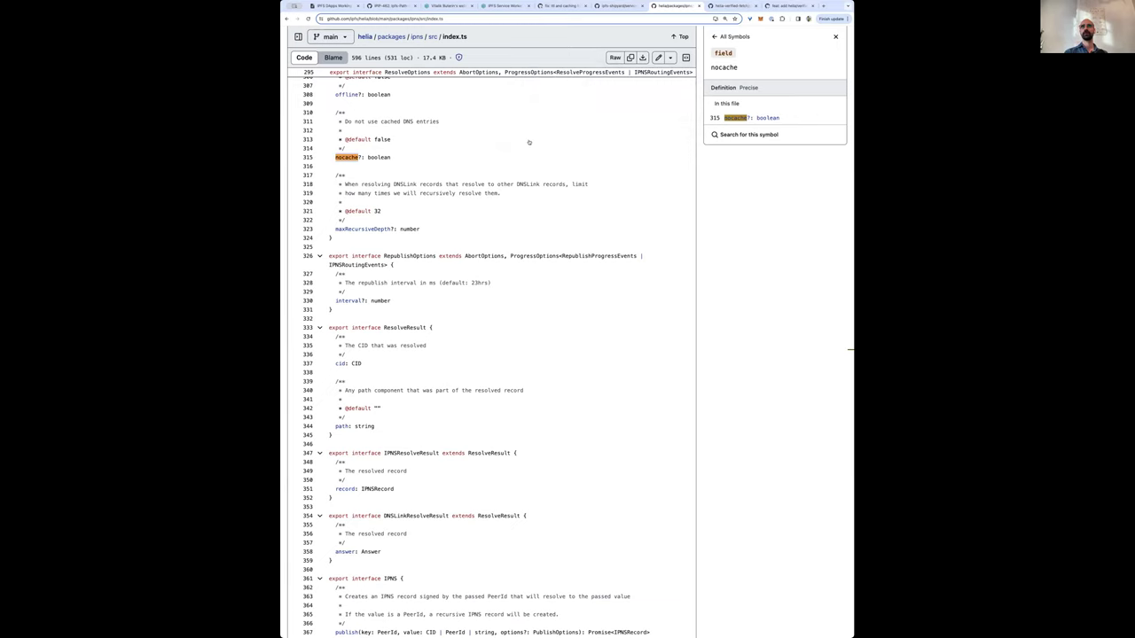
pyautogui.press('super+f')
pyautogui.scroll(-20, 560, 232)
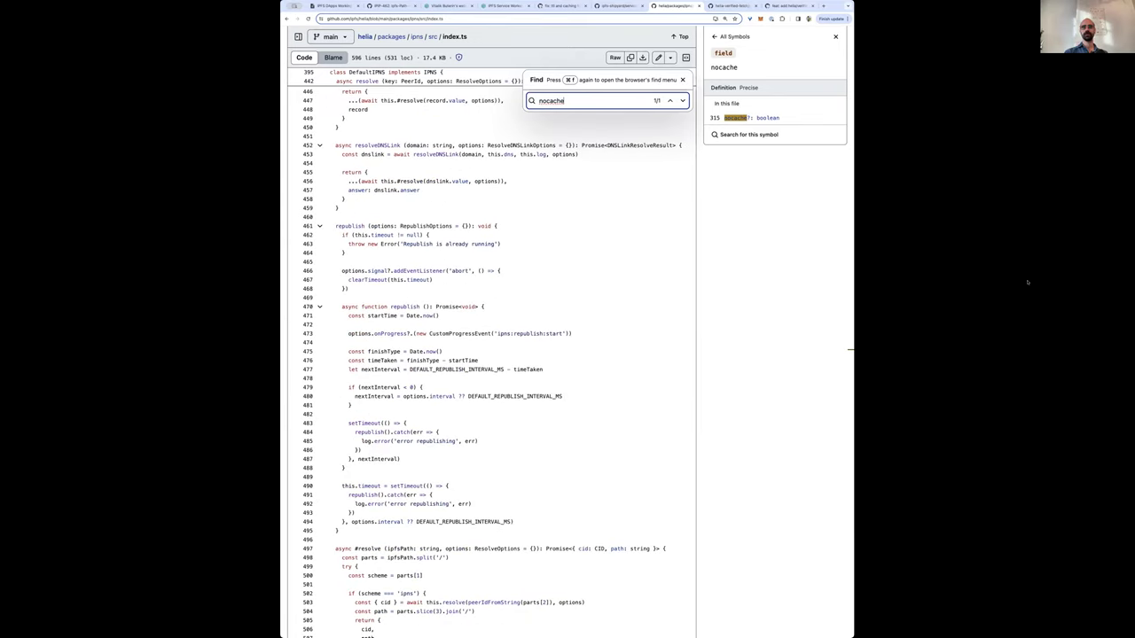
# Step: Enlarge the code in full screen and look up the definition and references of the resolveDNSLink function called on line 453
pyautogui.press('ctrl+super+f')
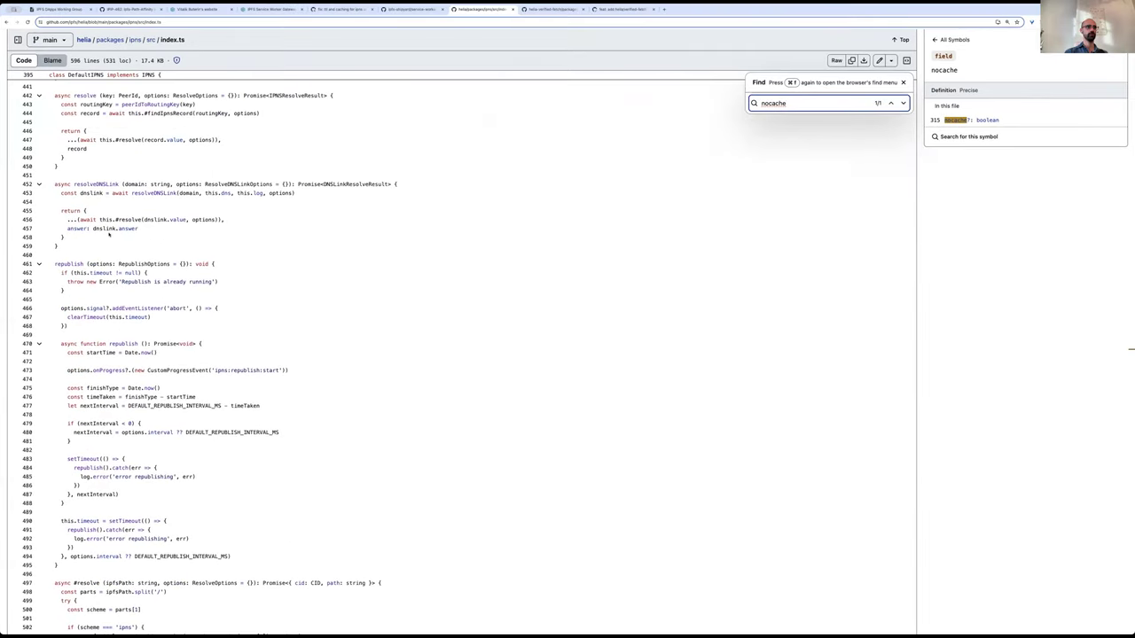
pyautogui.press('super+equal')
pyautogui.press('super+equal')
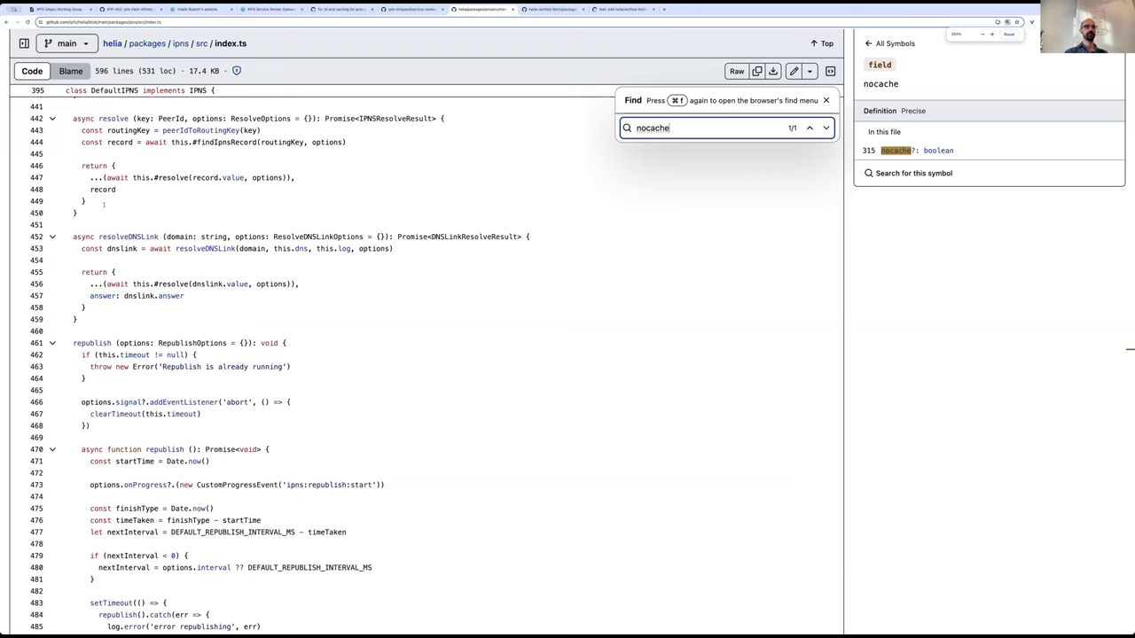
pyautogui.press('super+equal')
pyautogui.click(266, 304)
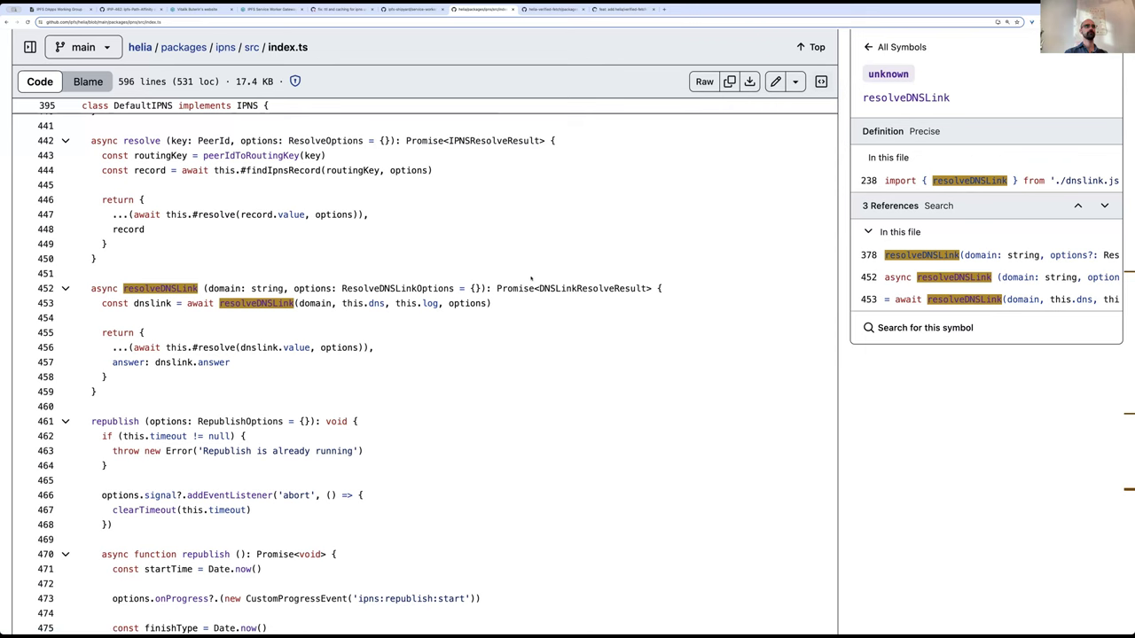
# Step: Return to the ipns src folder and open dnslink.ts
pyautogui.press('super+minus')
pyautogui.press('super+bracketleft')
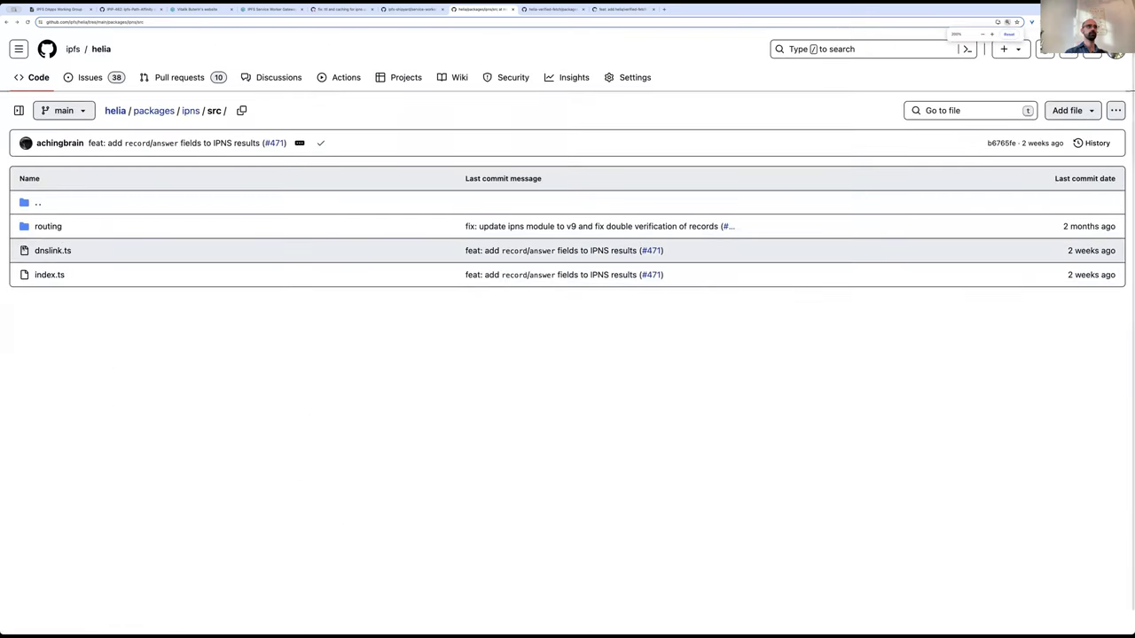
pyautogui.click(40, 250)
# Step: Examine how recursiveResolveDnslink, recursiveResolveDomain and resolveDNSLink in dnslink.ts query DNS records and pass on their options
pyautogui.scroll(-4, 264, 343)
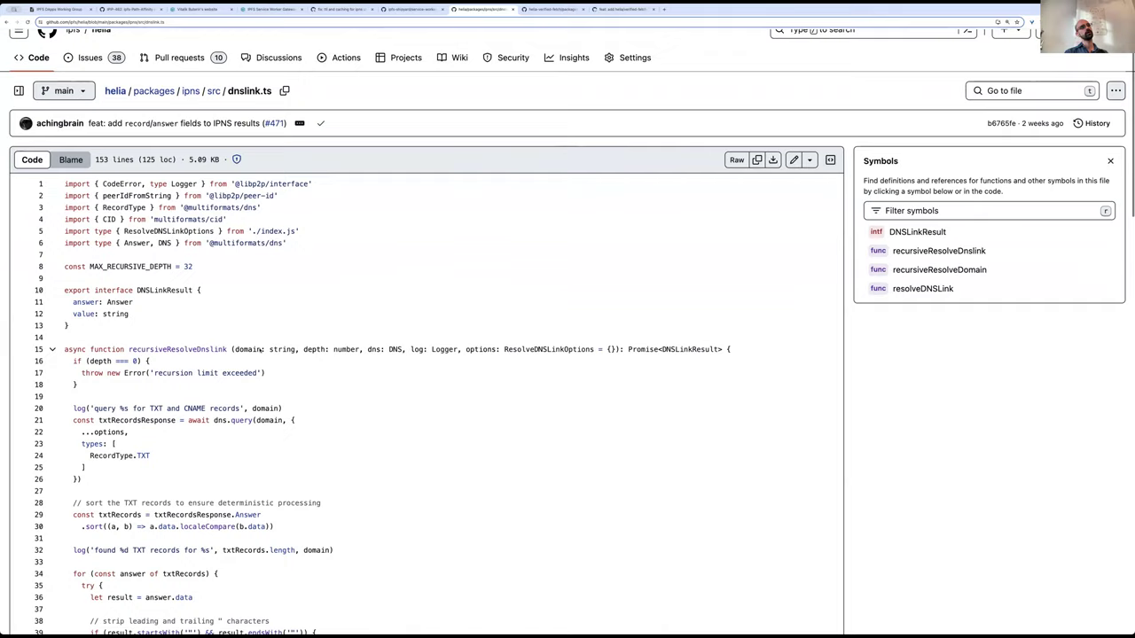
pyautogui.scroll(-5, 263, 342)
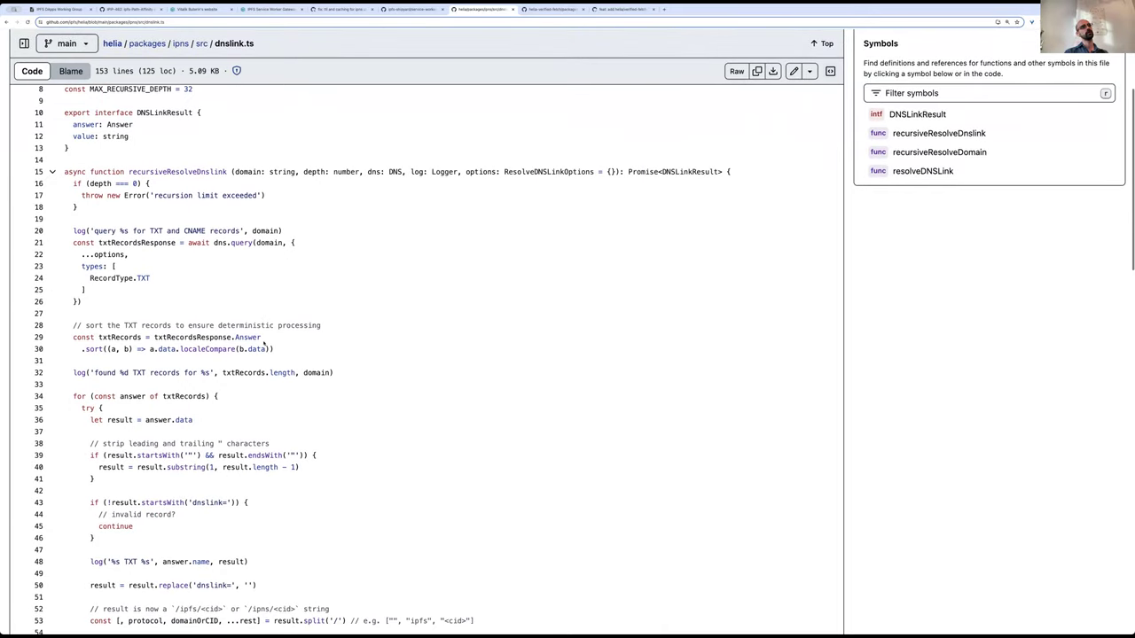
pyautogui.scroll(-5, 263, 342)
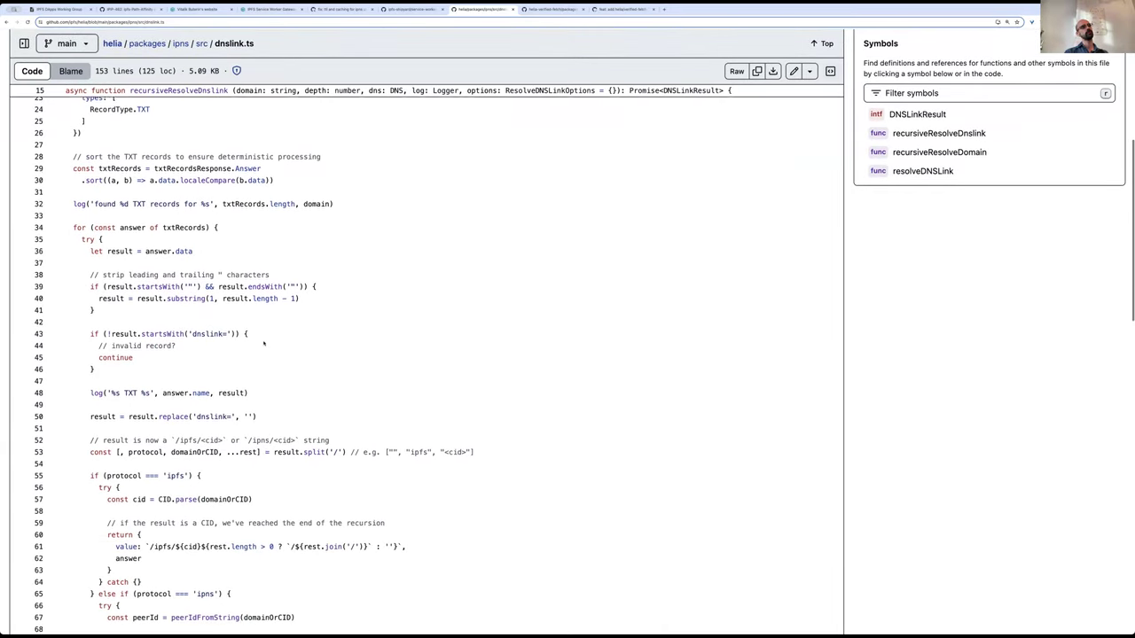
pyautogui.scroll(-8, 264, 342)
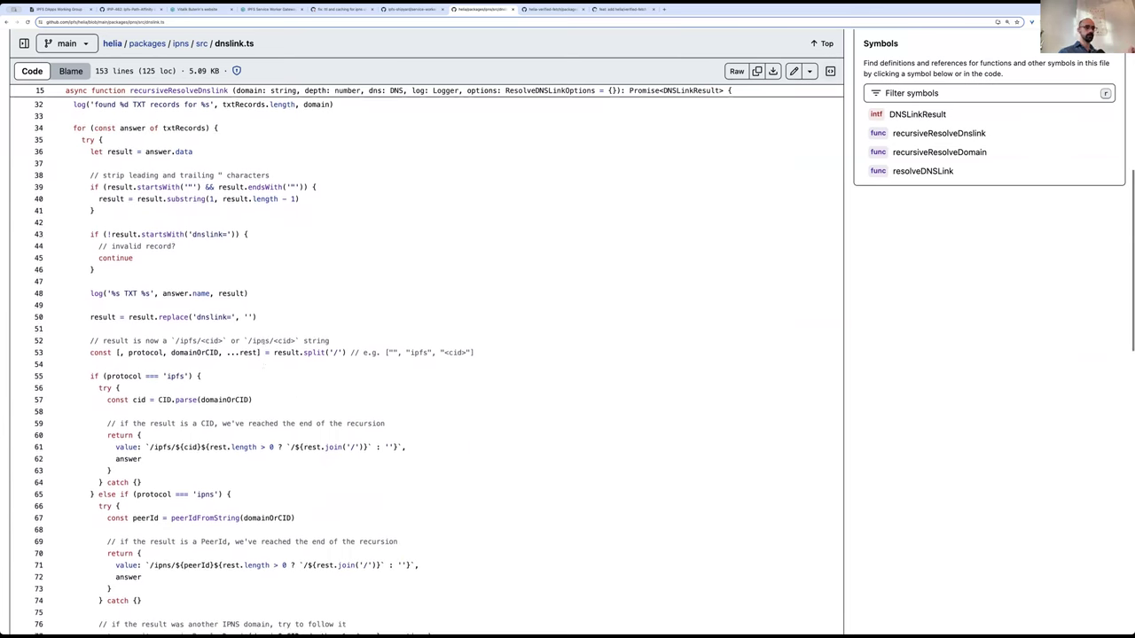
pyautogui.scroll(-3, 264, 342)
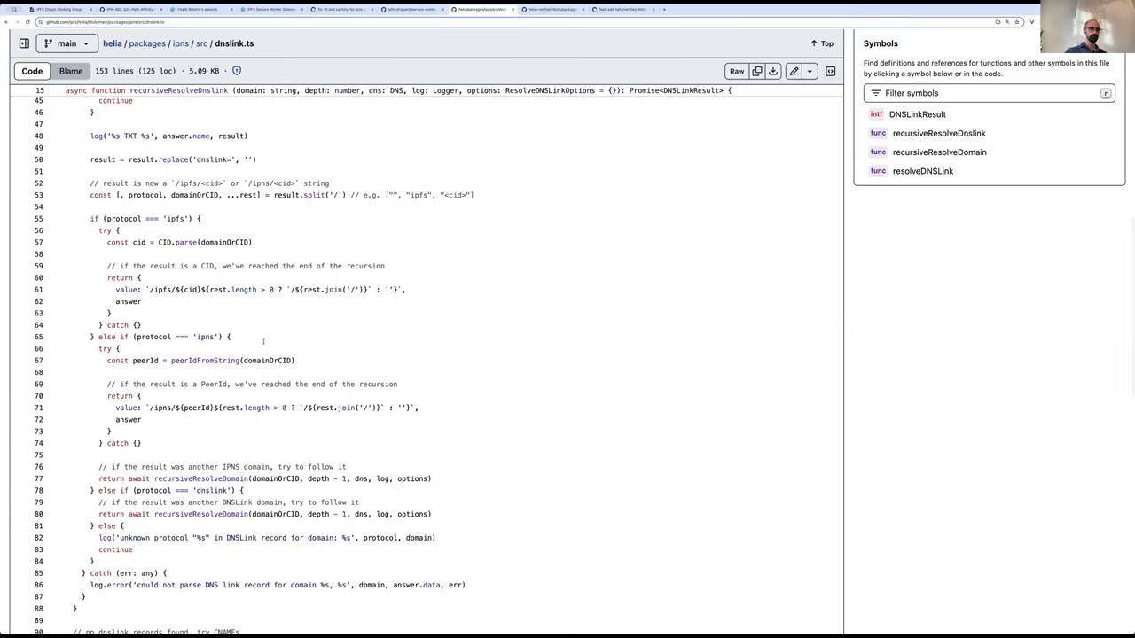
pyautogui.scroll(-7, 264, 341)
pyautogui.scroll(-4, 264, 341)
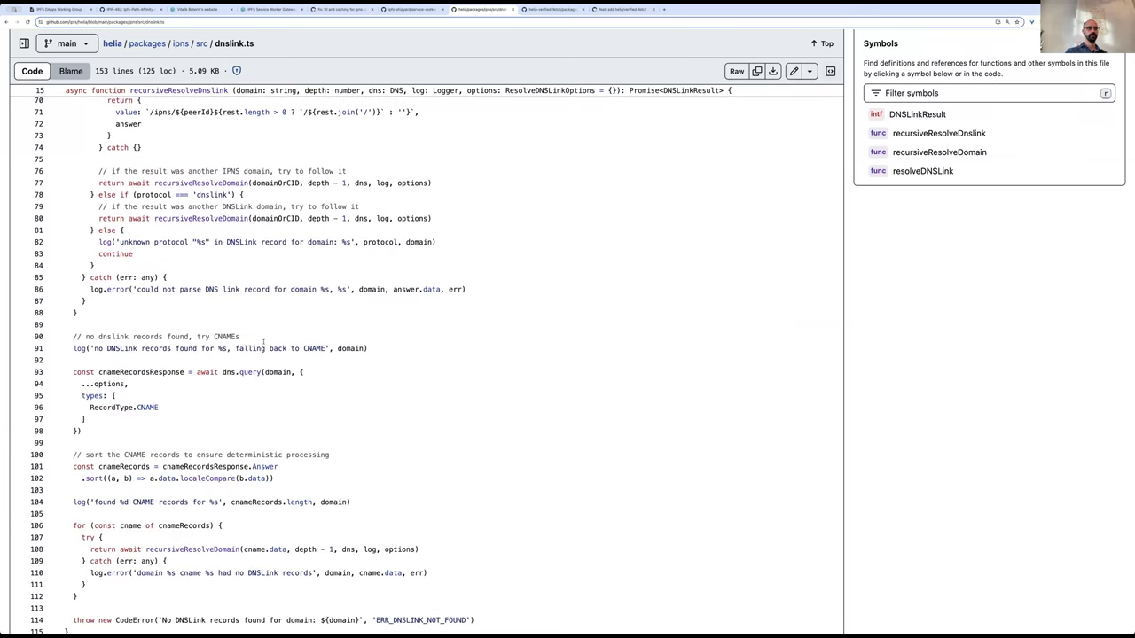
pyautogui.scroll(-10, 263, 341)
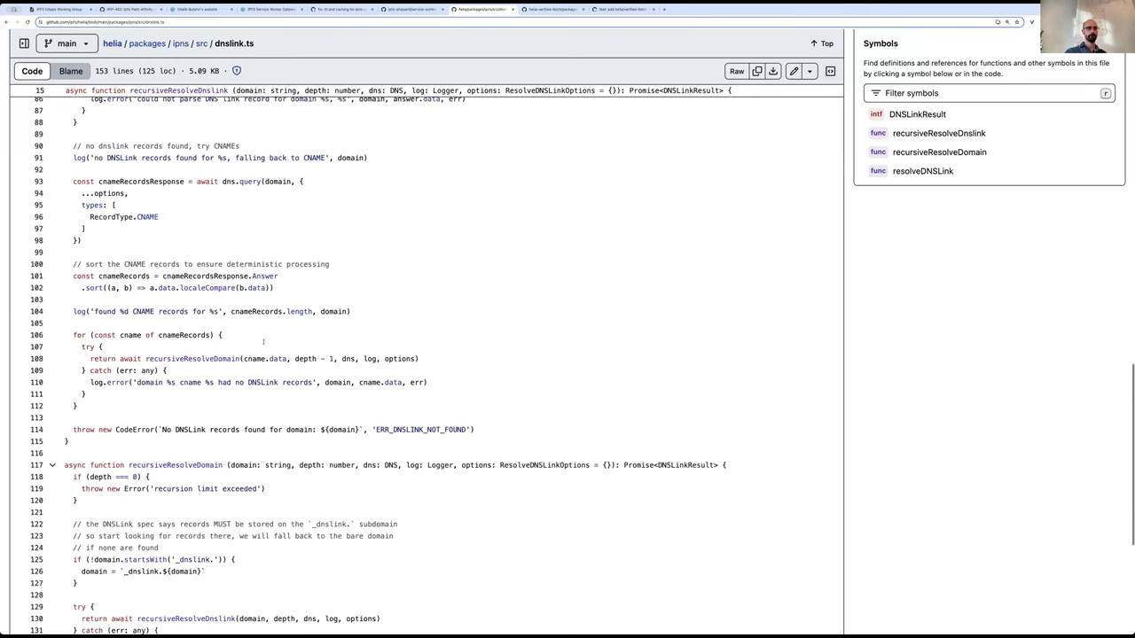
pyautogui.scroll(-7, 263, 341)
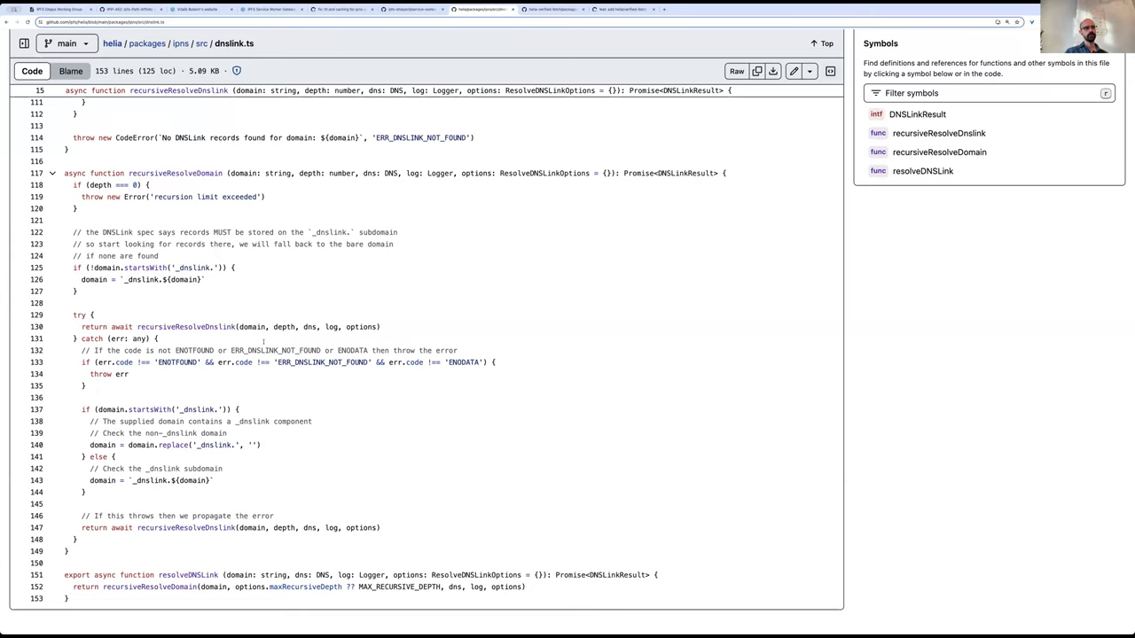
pyautogui.scroll(10, 264, 343)
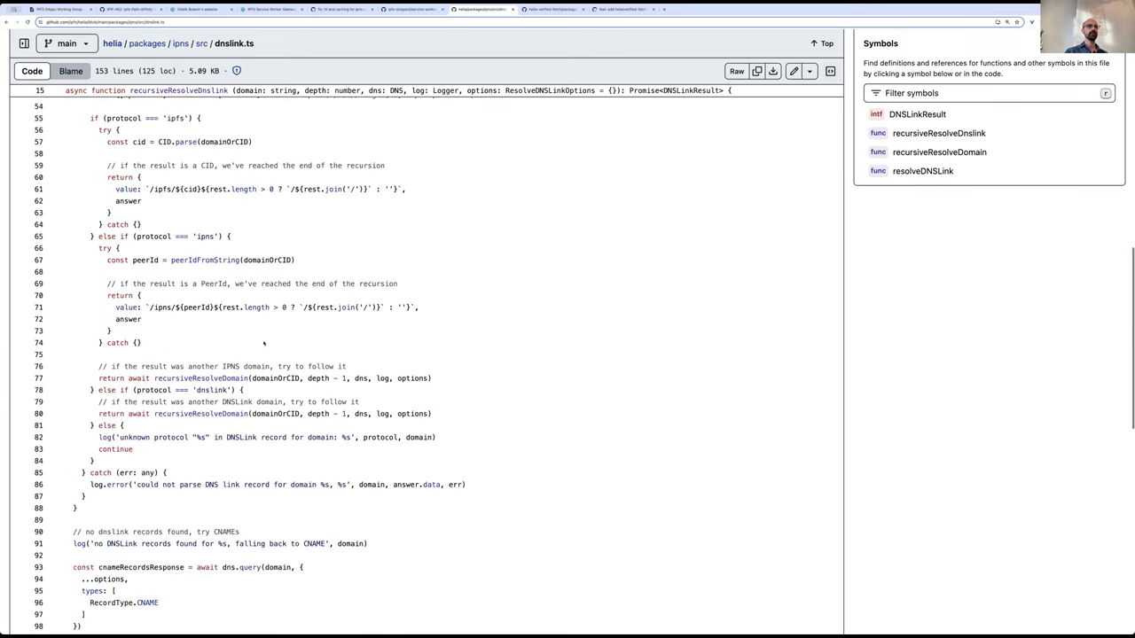
pyautogui.scroll(6, 264, 343)
pyautogui.scroll(-5, 286, 387)
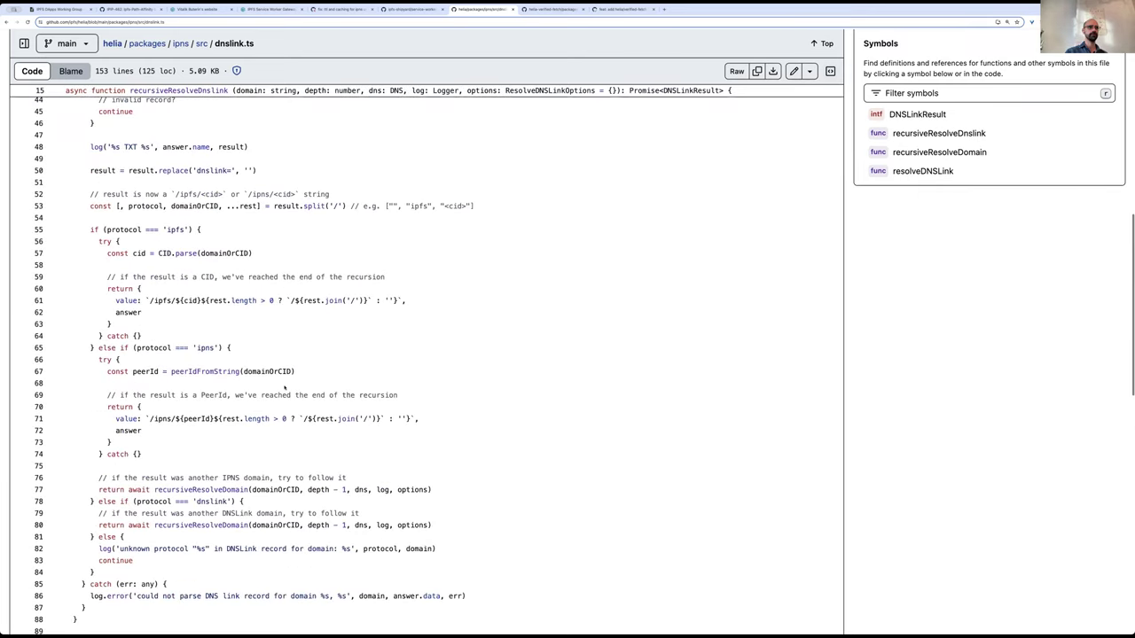
pyautogui.scroll(-3, 285, 387)
pyautogui.scroll(15, 302, 399)
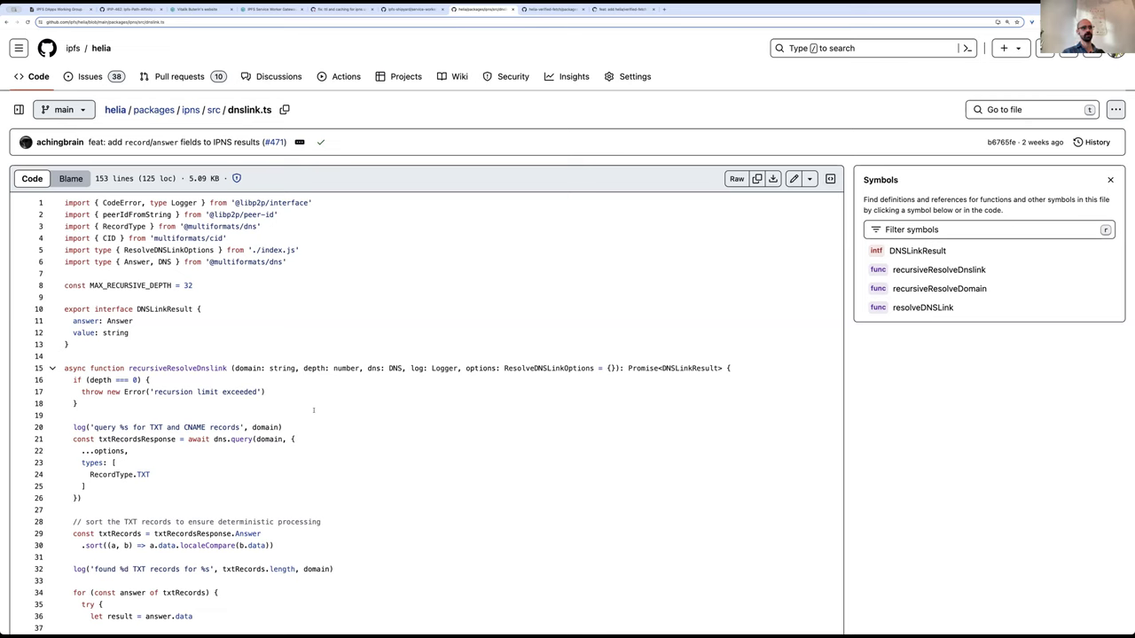
# Step: Reopen index.ts from the ipns src folder, search it for nocache, and examine the resolve result interfaces below
pyautogui.hotkey('alt', 'Left')
pyautogui.hotkey('alt', 'Left')
pyautogui.hotkey('alt', 'Right')
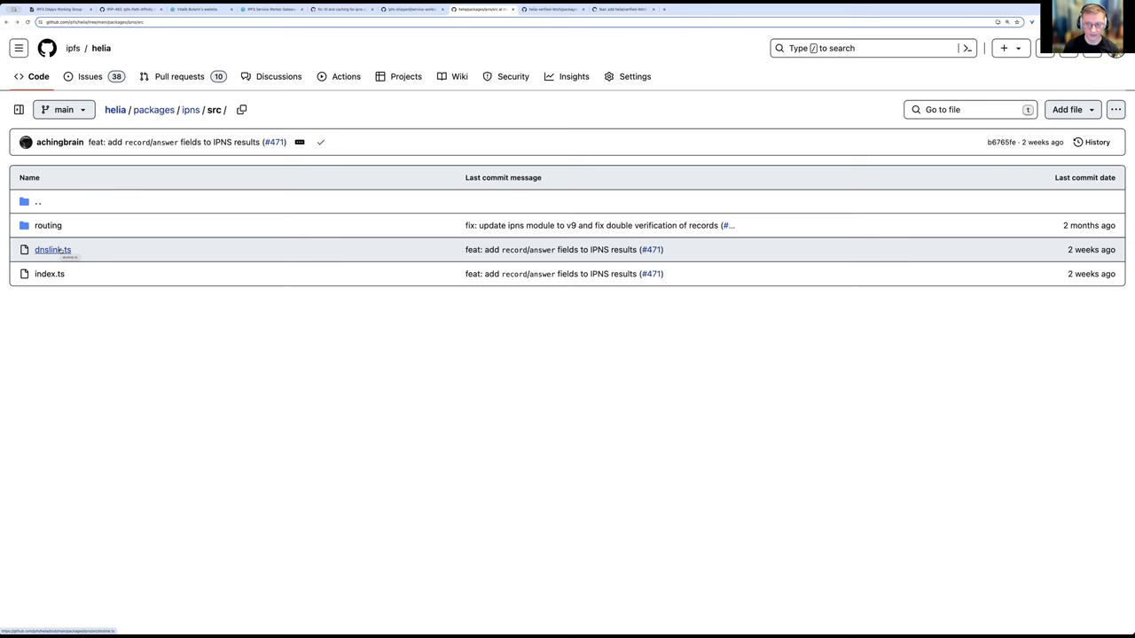
pyautogui.click(50, 274)
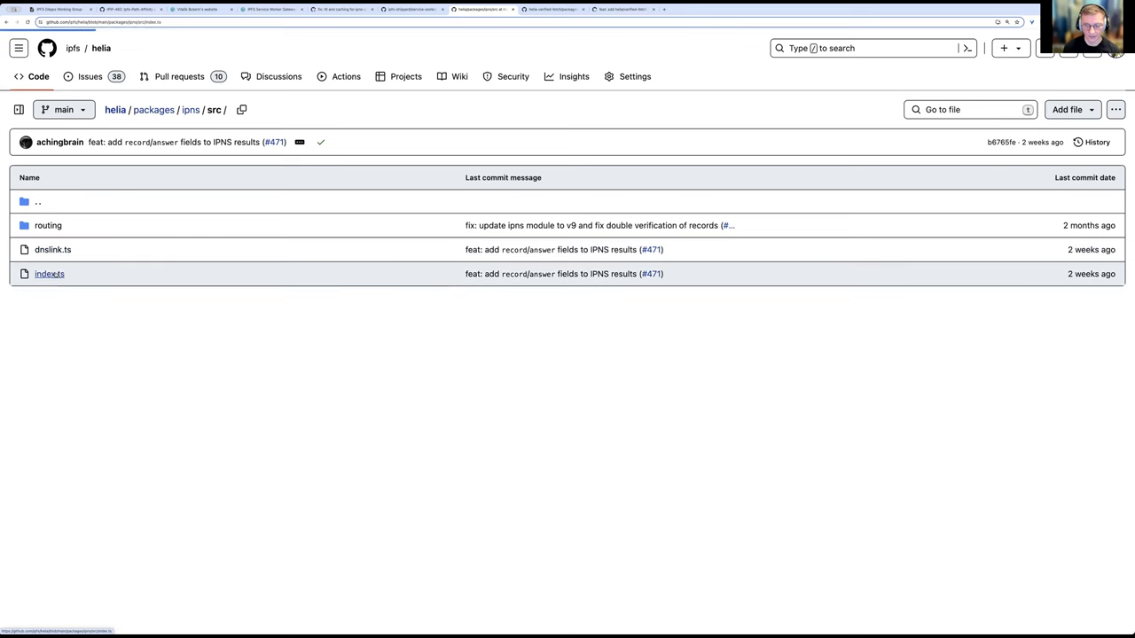
pyautogui.press('super+f')
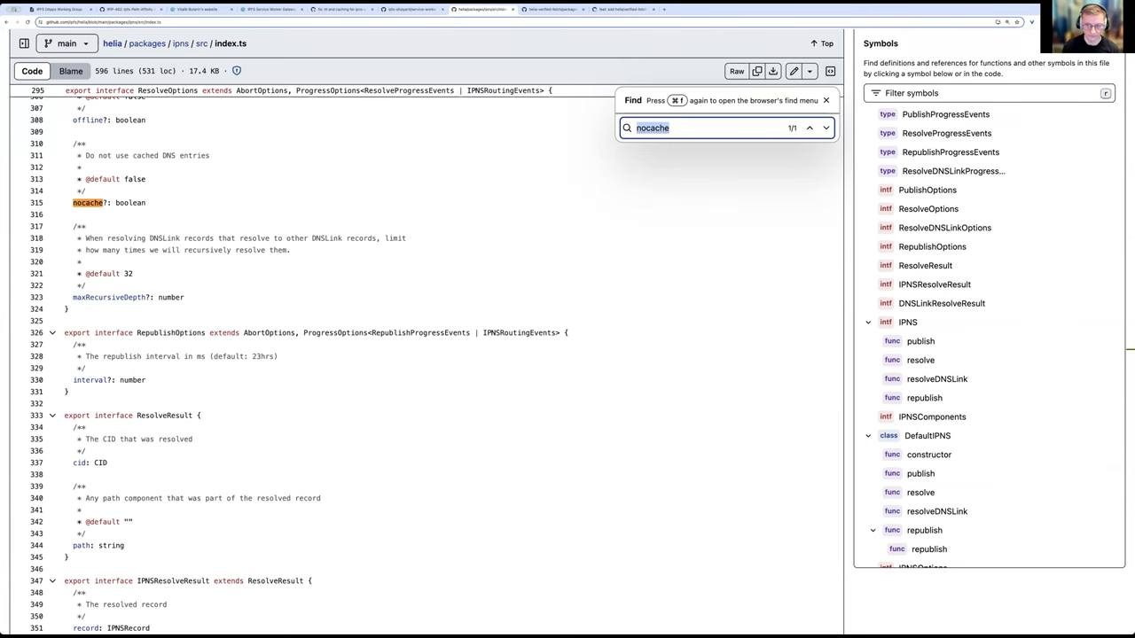
pyautogui.press('Escape')
pyautogui.scroll(-5, 258, 408)
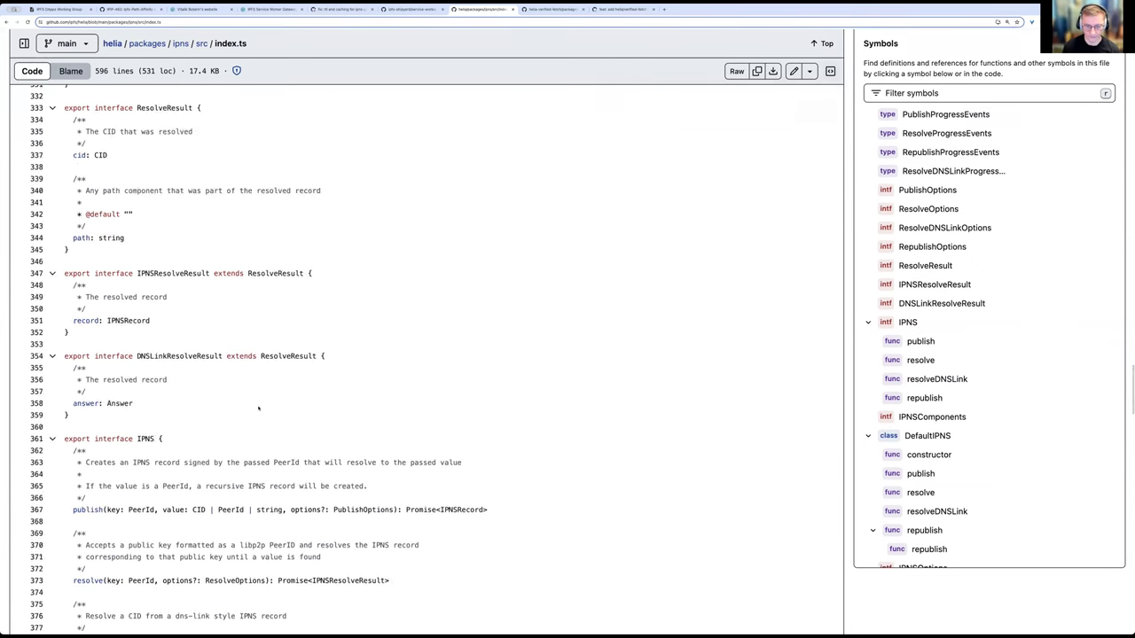
# Step: Examine the IPNS interface and the DefaultIPNS publish, resolve and resolveDNSLink methods in index.ts
pyautogui.scroll(-2, 258, 408)
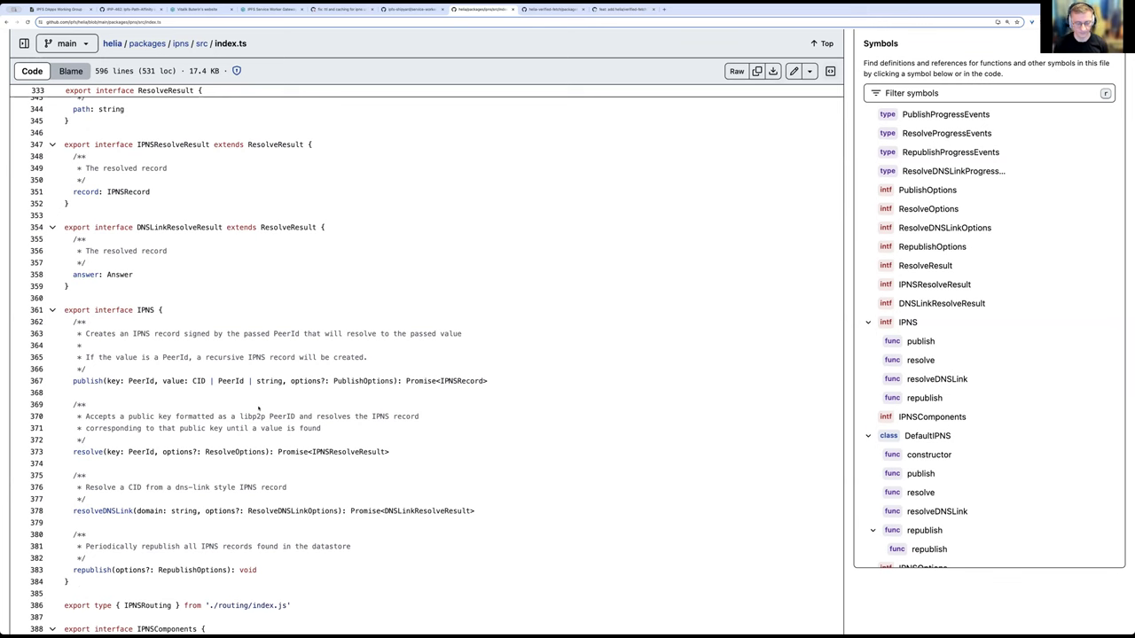
pyautogui.scroll(-1, 259, 408)
pyautogui.scroll(-7, 258, 408)
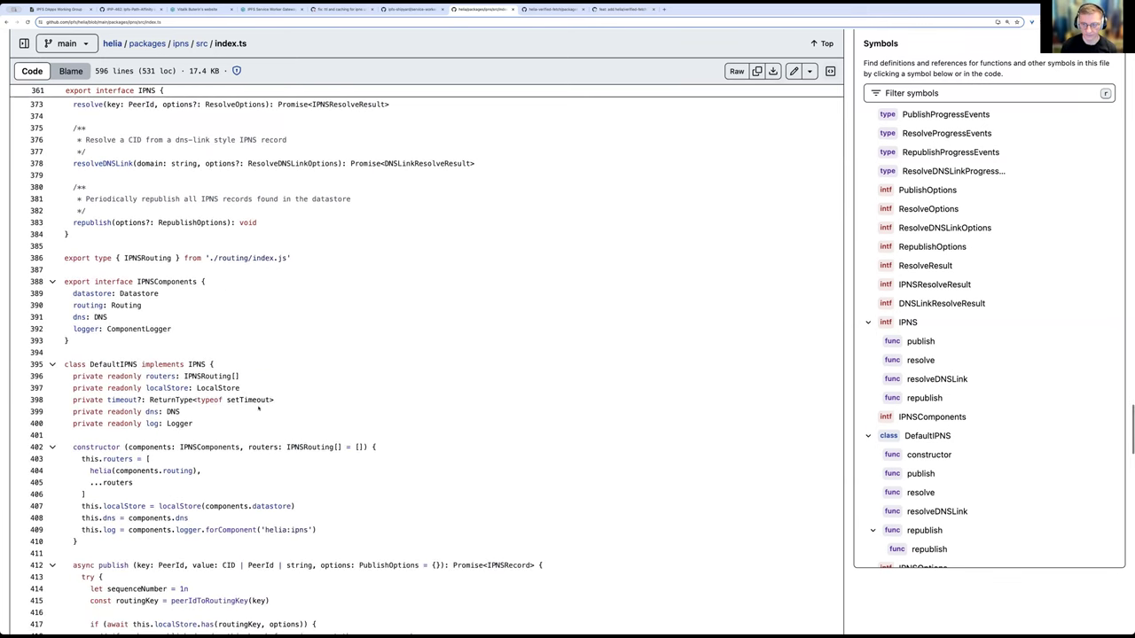
pyautogui.scroll(-3, 258, 408)
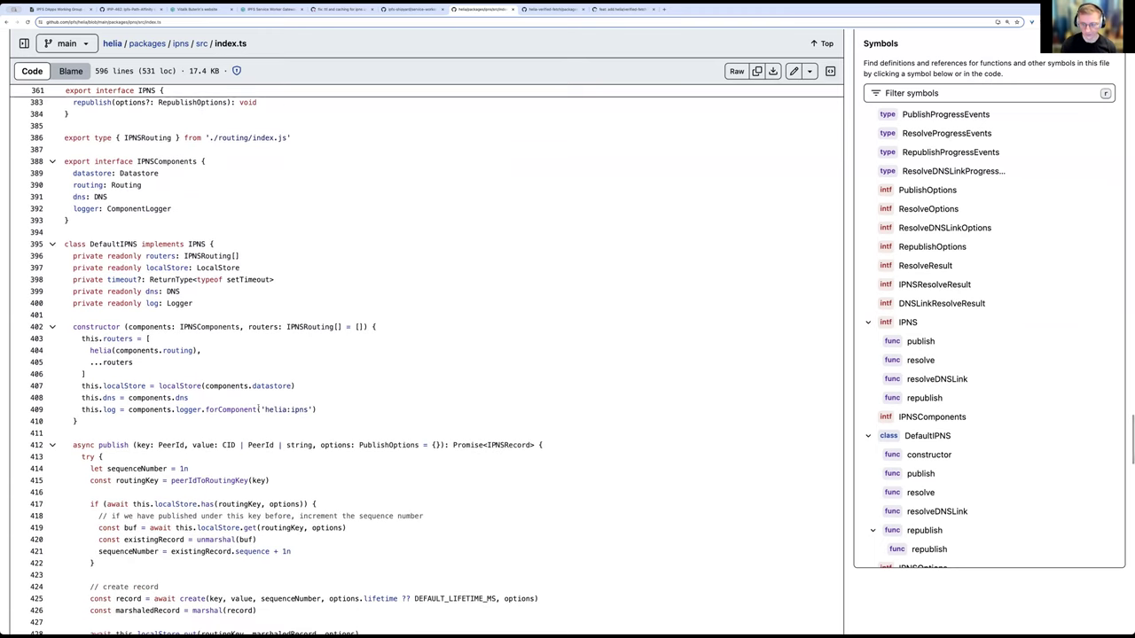
pyautogui.scroll(-5, 258, 408)
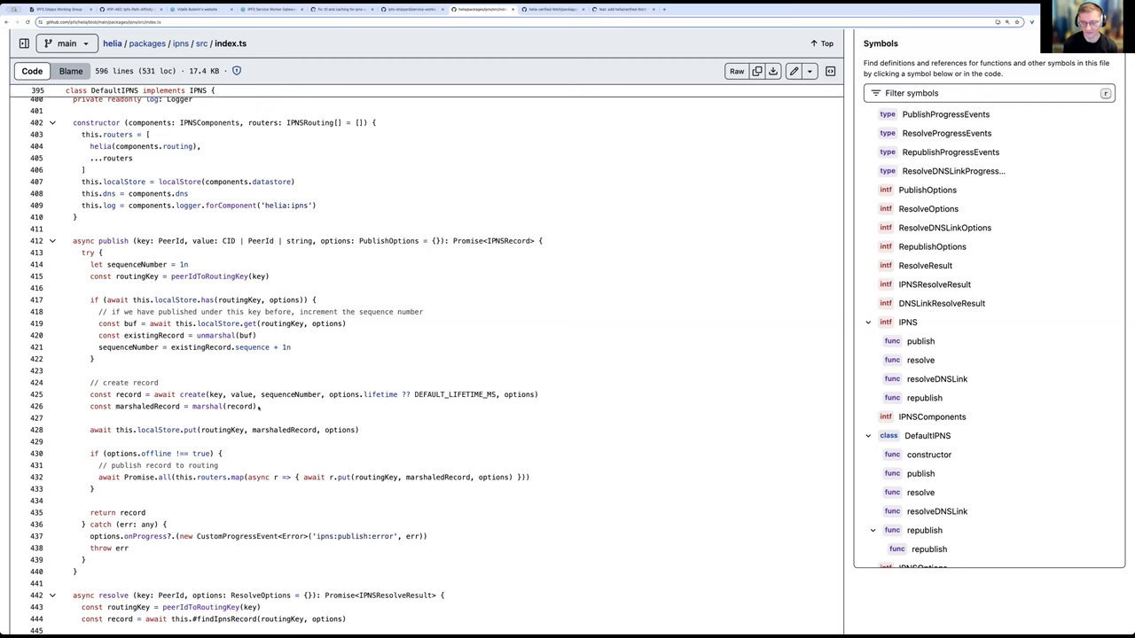
pyautogui.scroll(-2, 259, 408)
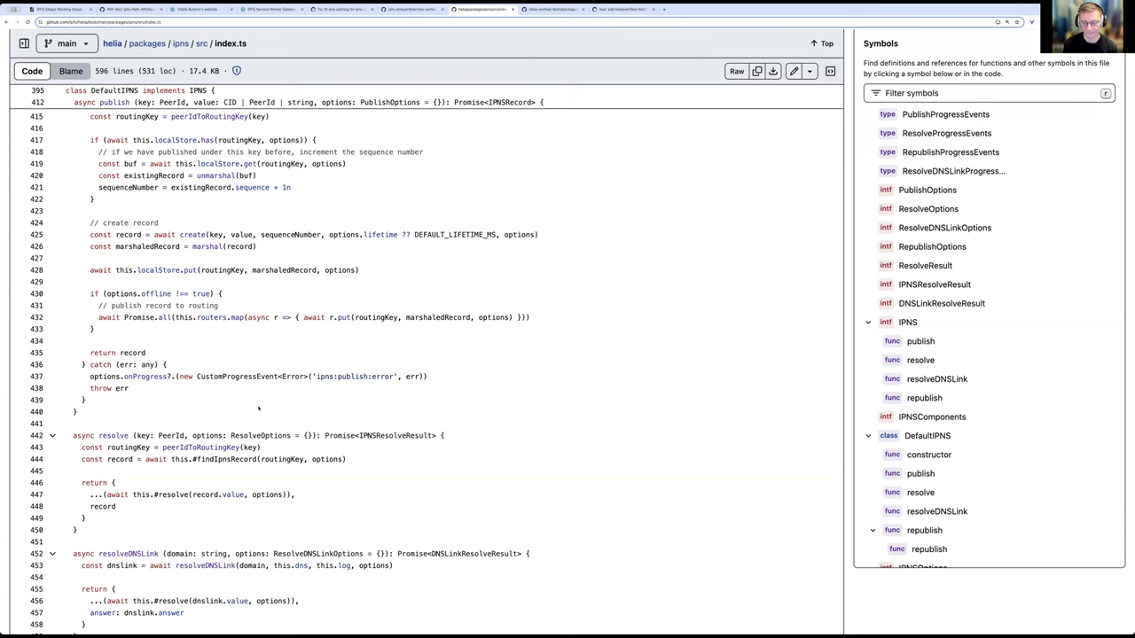
# Step: Return from the ipns source code to the conversation of the IPNS cache control pull request #473
pyautogui.press('super+bracketleft')
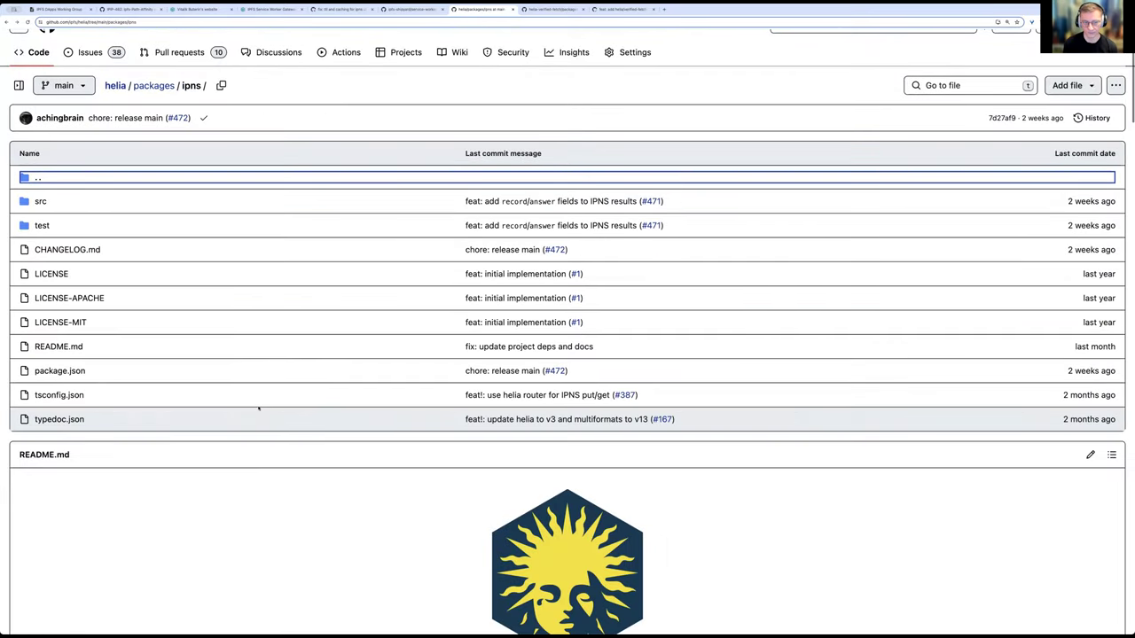
pyautogui.press('super+bracketleft')
pyautogui.press('super+bracketleft')
pyautogui.press('super+bracketleft')
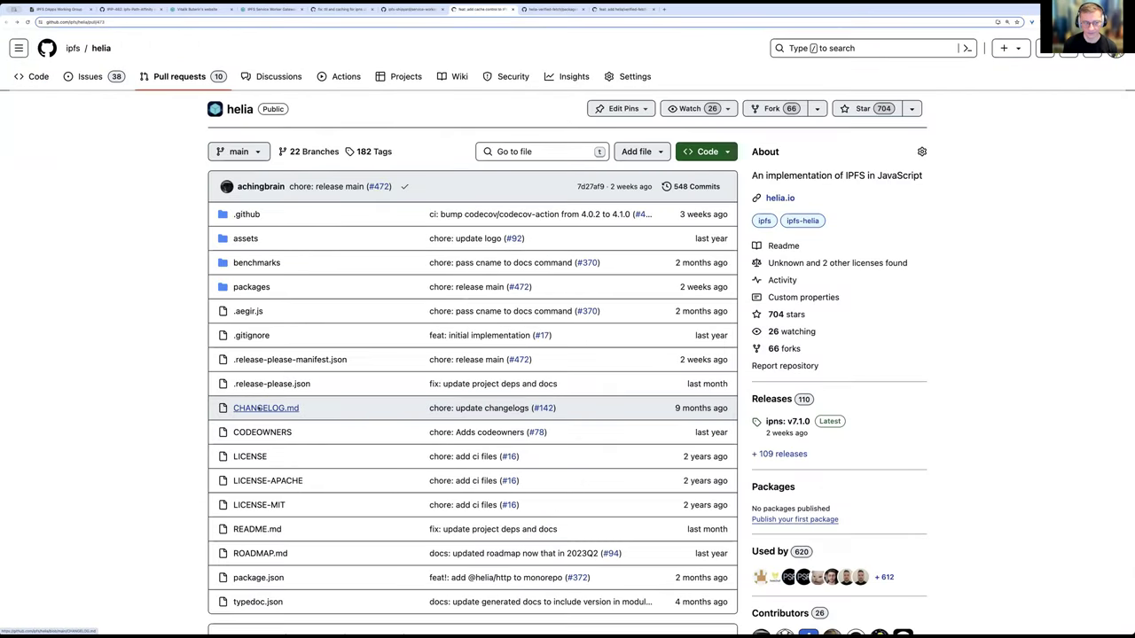
pyautogui.press('super+bracketleft')
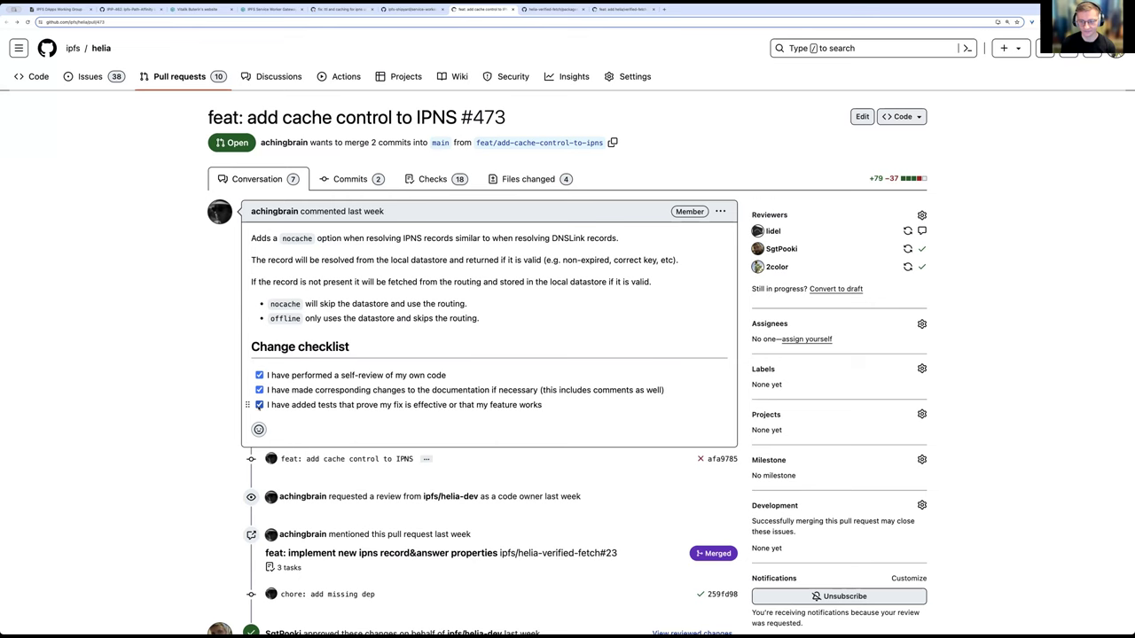
# Step: Draft a new comment on pull request #473 reading "Note: It seems that currently we don't use cache for DNSLink"
pyautogui.scroll(-20, 487, 355)
pyautogui.click(253, 420)
pyautogui.write('Note: It')
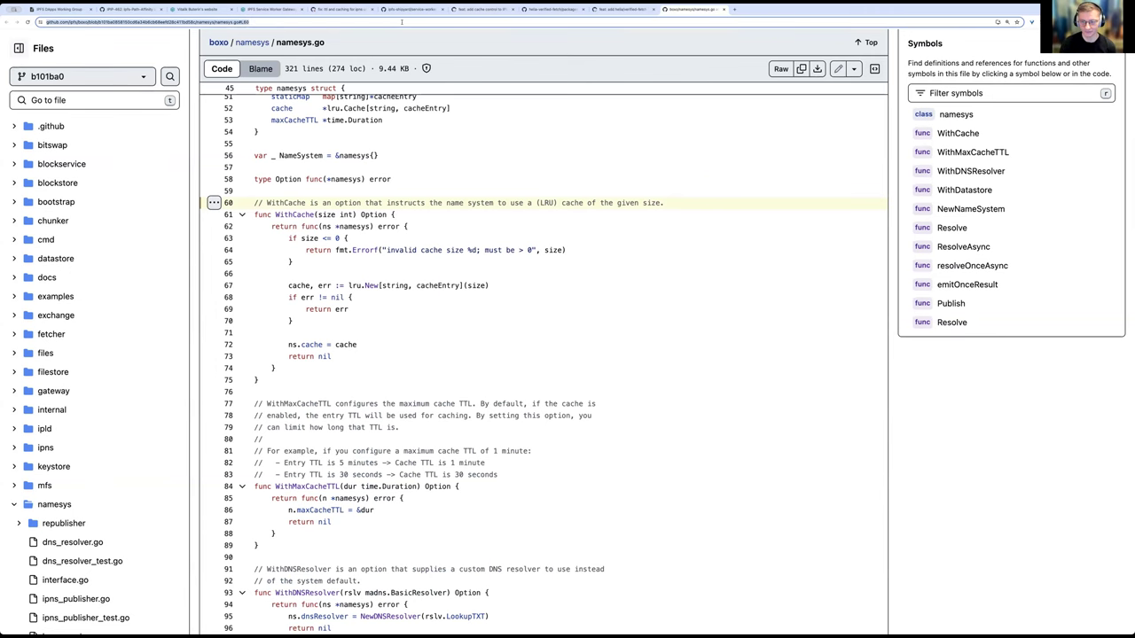
pyautogui.hotkey('ctrl', 'shift', 'Tab')
pyautogui.hotkey('ctrl', 'shift', 'Tab')
pyautogui.hotkey('ctrl', 'shift', 'Tab')
pyautogui.press('BackSpace')
pyautogui.press('BackSpace')
pyautogui.write("It seems that currently we don't use ca")
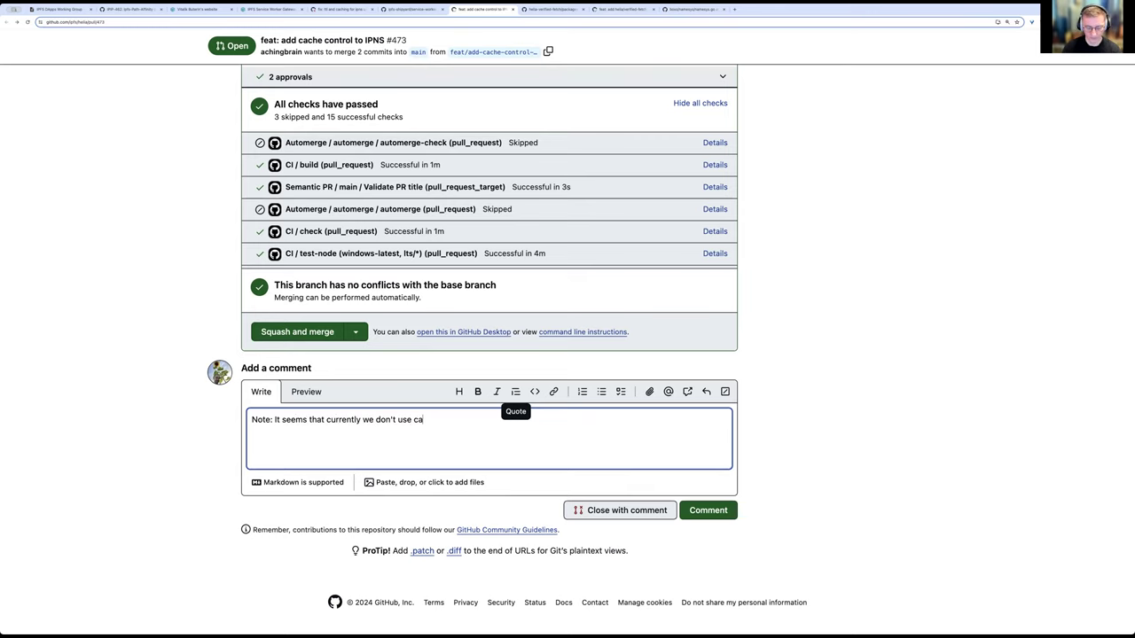
pyautogui.write('che for t')
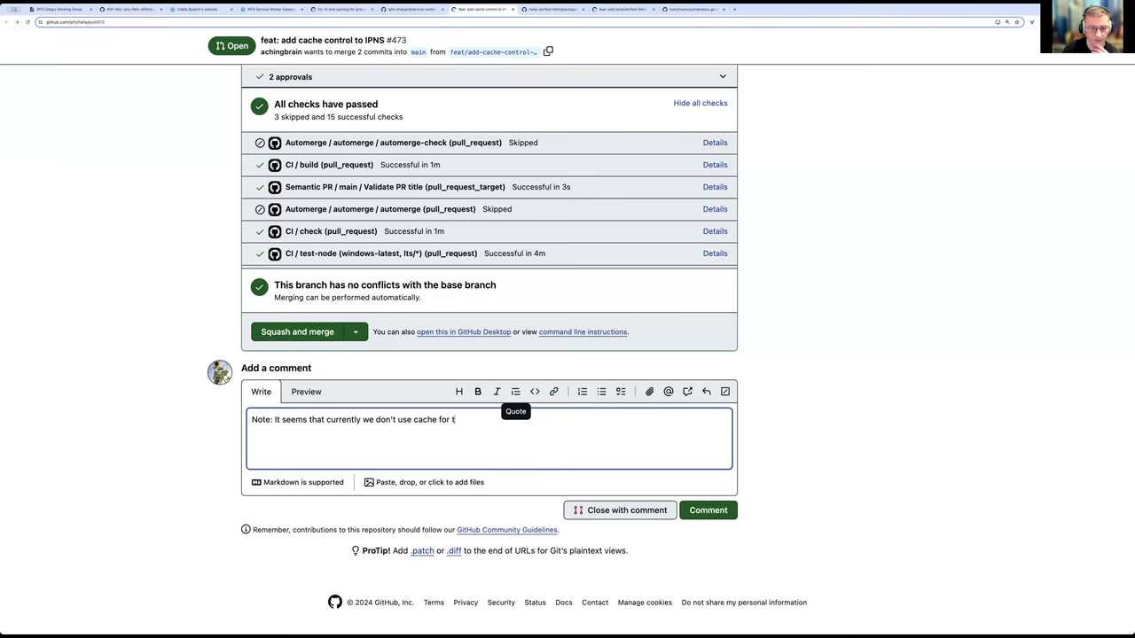
pyautogui.press('BackSpace')
pyautogui.write('DNSLink ')
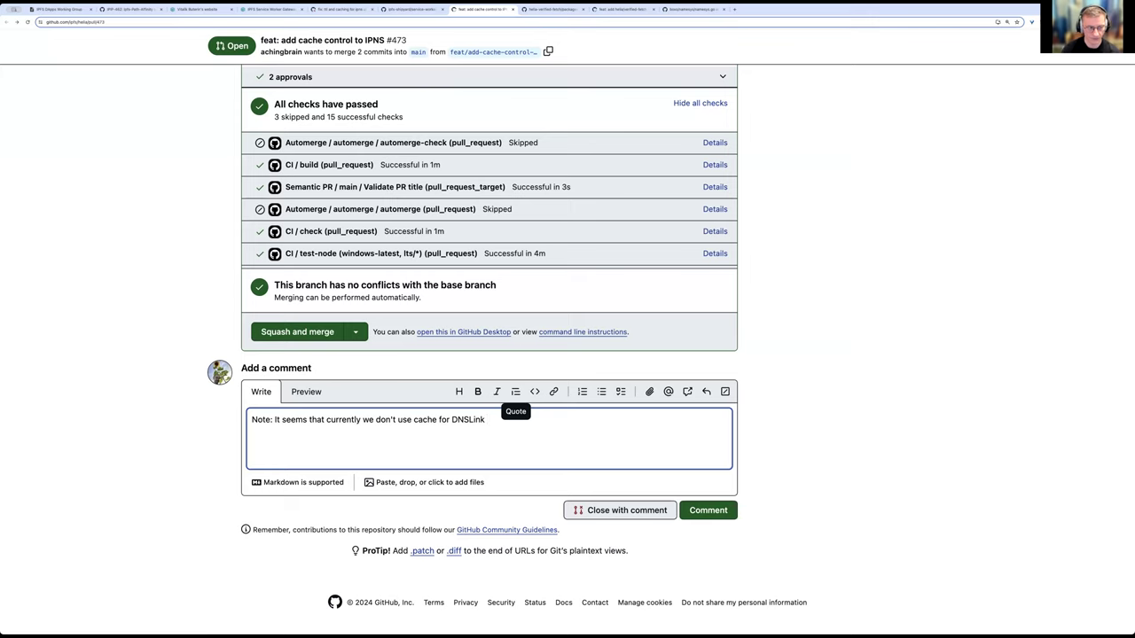
# Step: Reword the draft comment to "Somewhat related note: It seems that currently we don't use any cache for DNSLink"
pyautogui.write('Somewhat related')
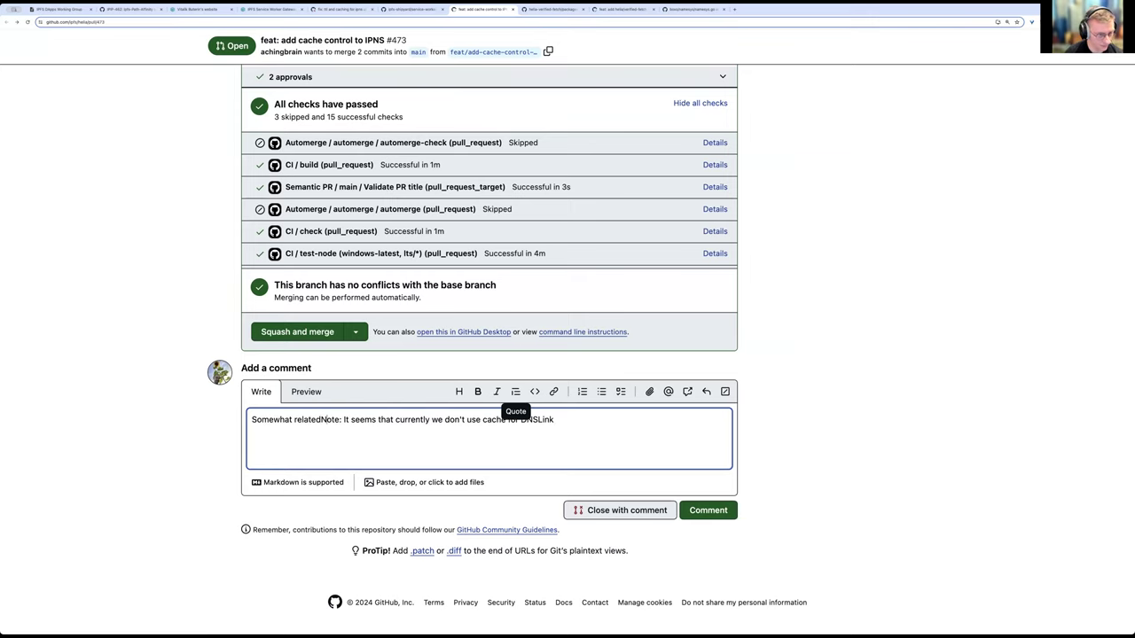
pyautogui.write(',')
pyautogui.press('Delete')
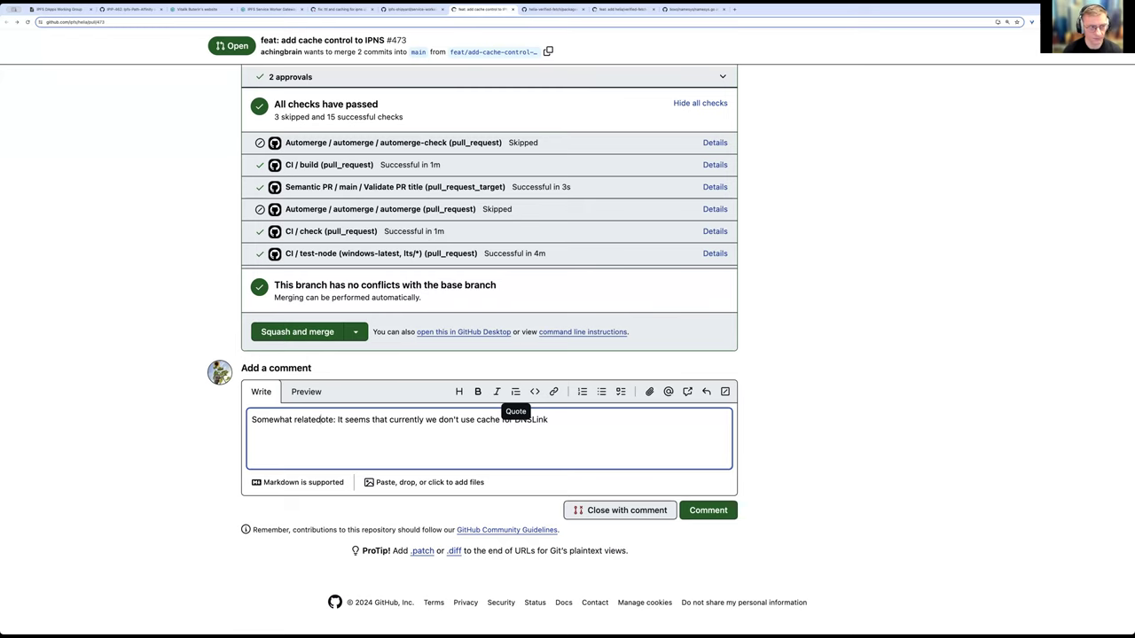
pyautogui.press('BackSpace')
pyautogui.write('n')
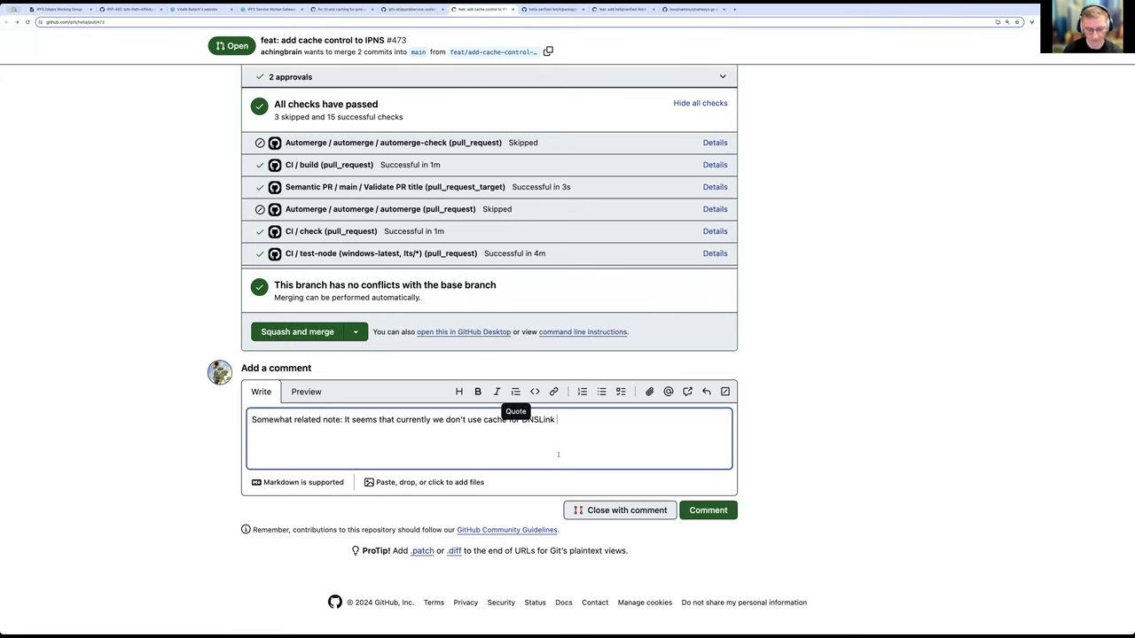
pyautogui.write('any')
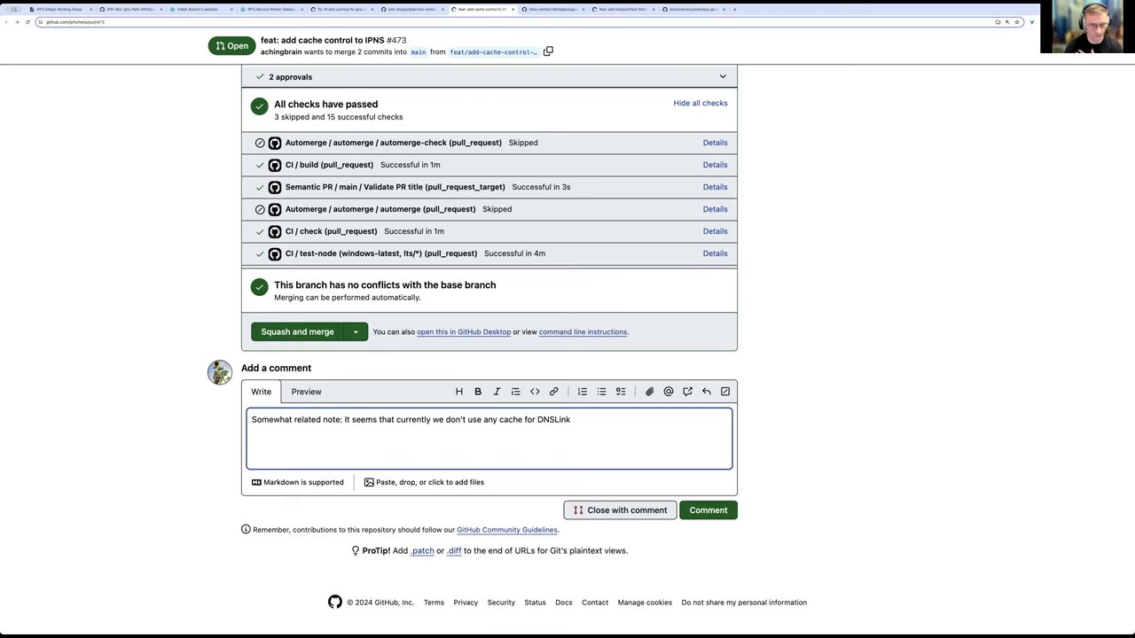
pyautogui.write('records. ')
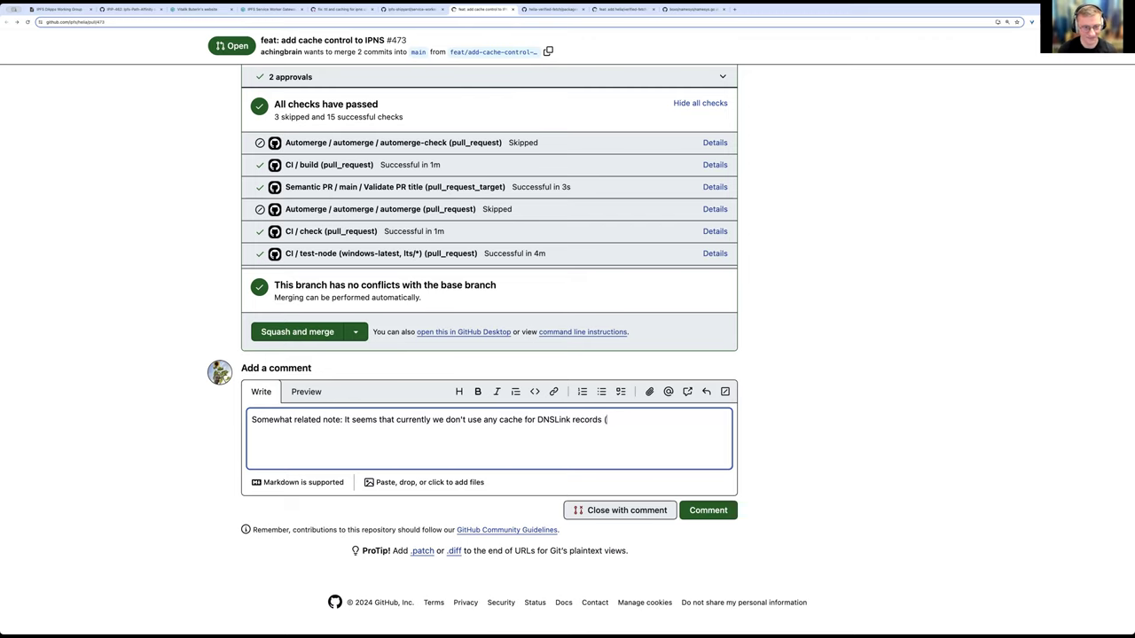
pyautogui.write('.')
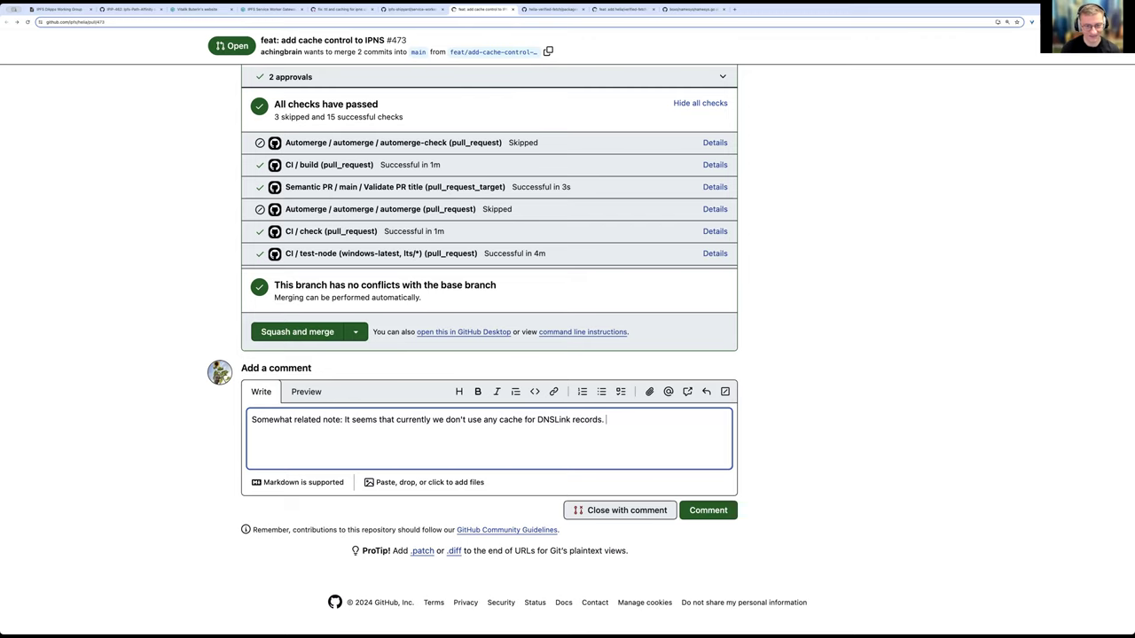
pyautogui.press('BackSpace')
pyautogui.press('BackSpace')
pyautogui.press('BackSpace')
pyautogui.press('BackSpace')
pyautogui.press('BackSpace')
pyautogui.press('BackSpace')
pyautogui.press('BackSpace')
pyautogui.press('BackSpace')
pyautogui.press('BackSpace')
pyautogui.press('BackSpace')
# Step: End the comment's sentence with a period and add the boxo permalink to namesys/namesys.go#L60 as a list item below it
pyautogui.write('.')
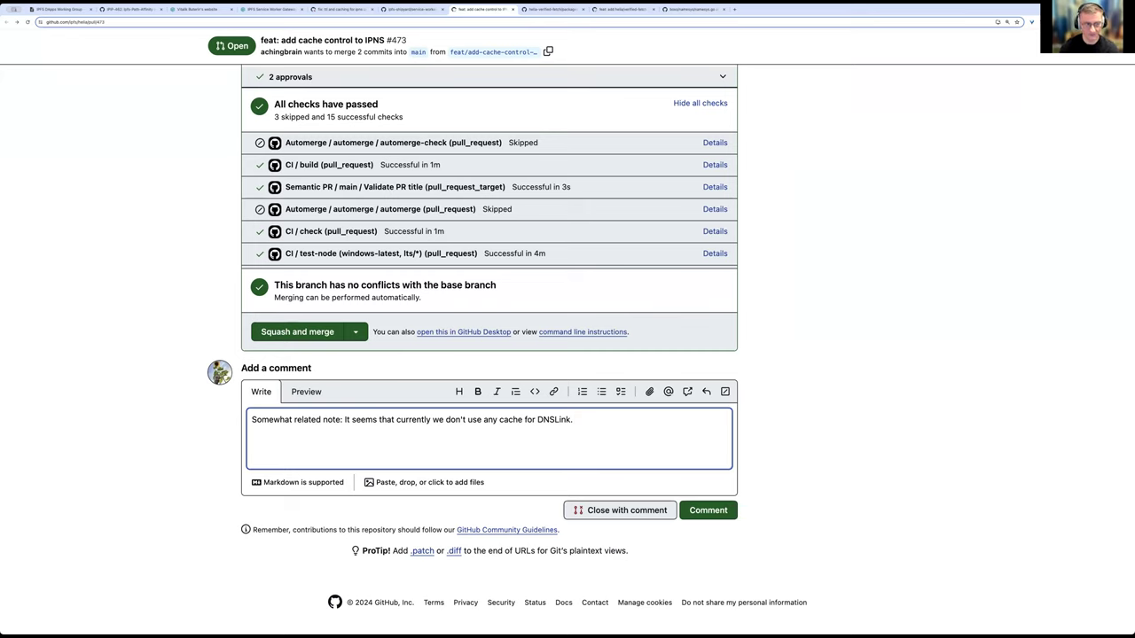
pyautogui.press('Return')
pyautogui.press('Return')
pyautogui.write('https://github.com/ipfs/boxo/blob/b101ba0858150cd6a34b6cb68eefd28c411bd58c/namesys/namesys.go#L60')
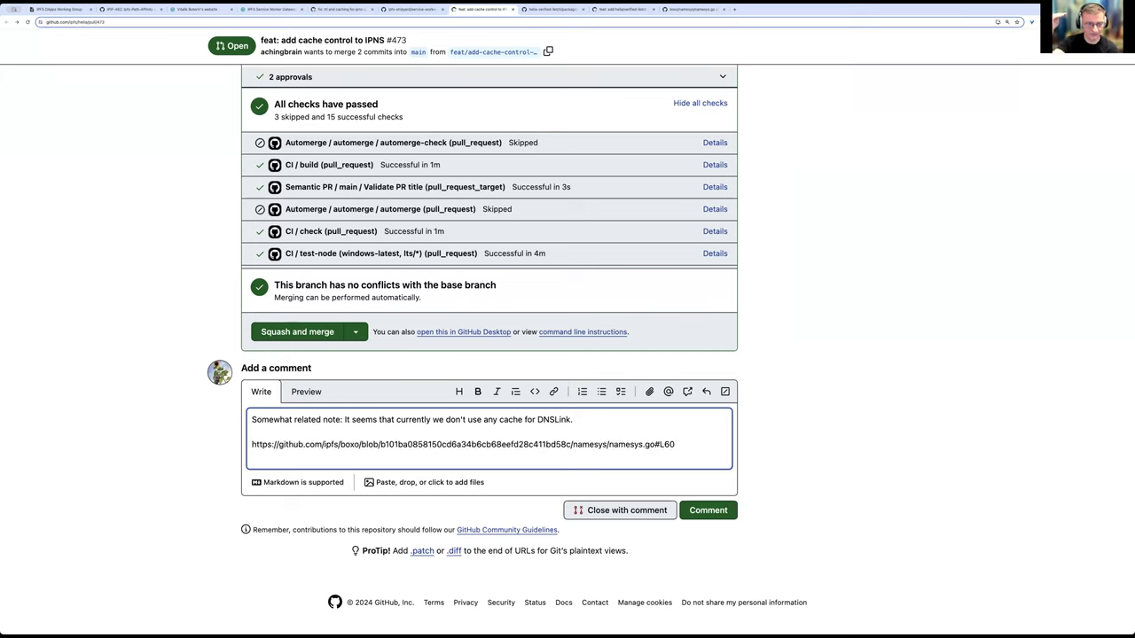
pyautogui.press('Delete')
pyautogui.write('-')
pyautogui.press('End')
pyautogui.press('Return')
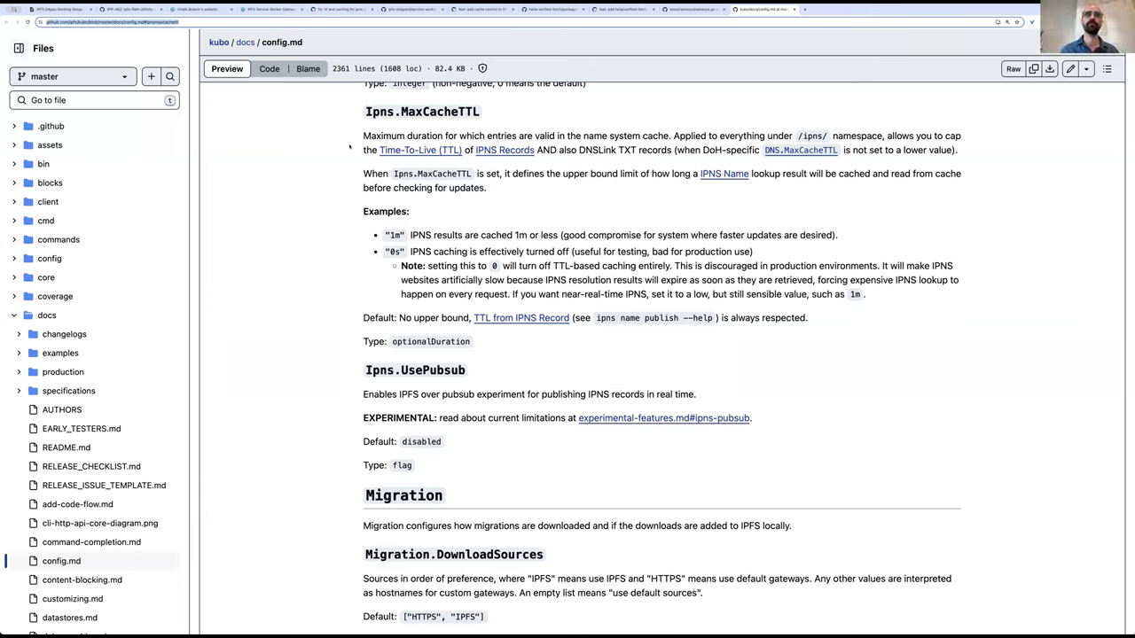
# Step: Switch from Kubo's config.md to the helia/verified-fetch browser example pull request #285 and go down its conversation
pyautogui.click(401, 33)
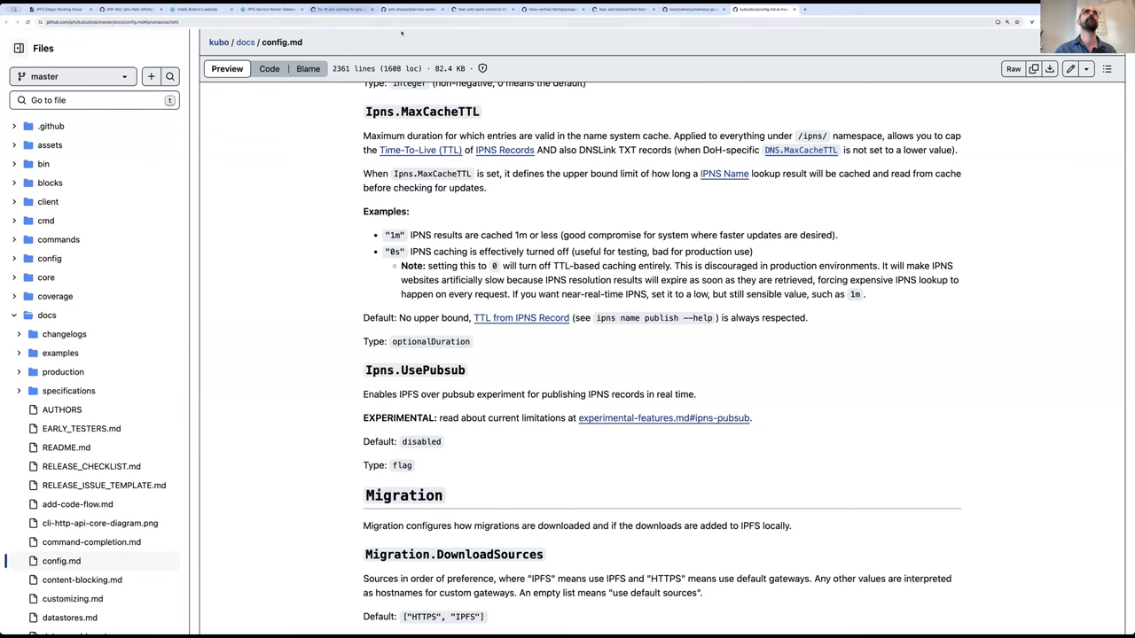
pyautogui.hotkey('ctrl', 'shift', 'Tab')
pyautogui.hotkey('ctrl', 'shift', 'Tab')
pyautogui.scroll(-5, 465, 449)
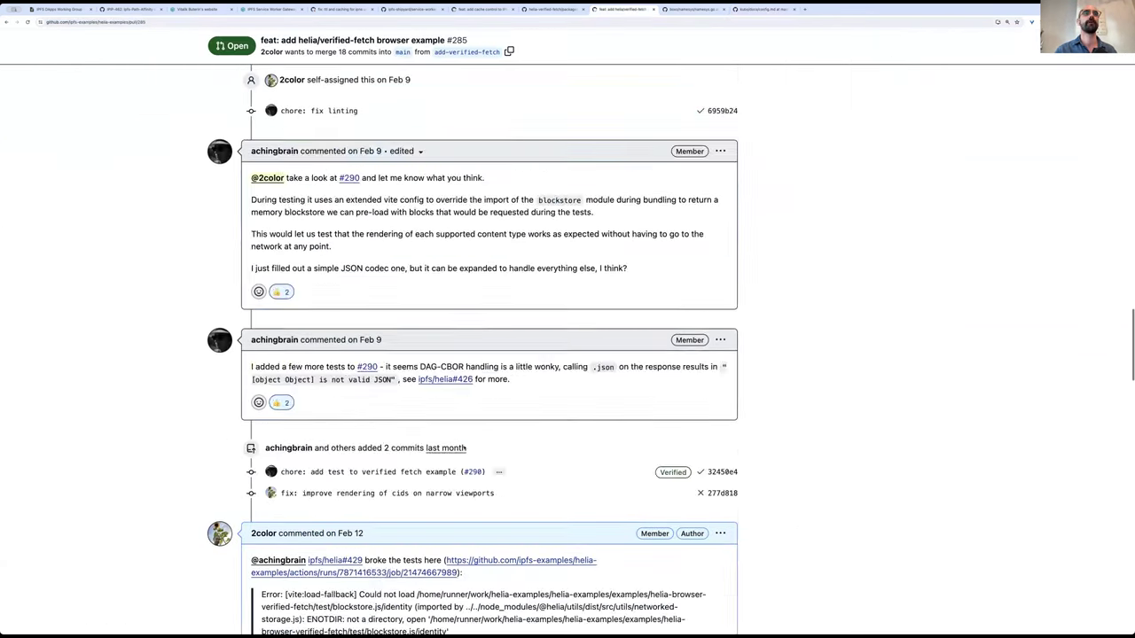